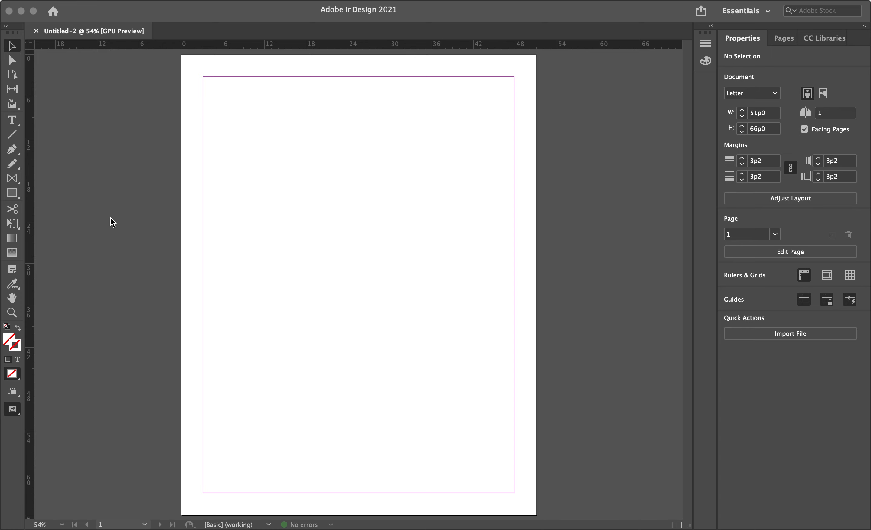
# Step: View the empty page in Preview screen mode and return to Normal mode
pyautogui.click(105, 238)
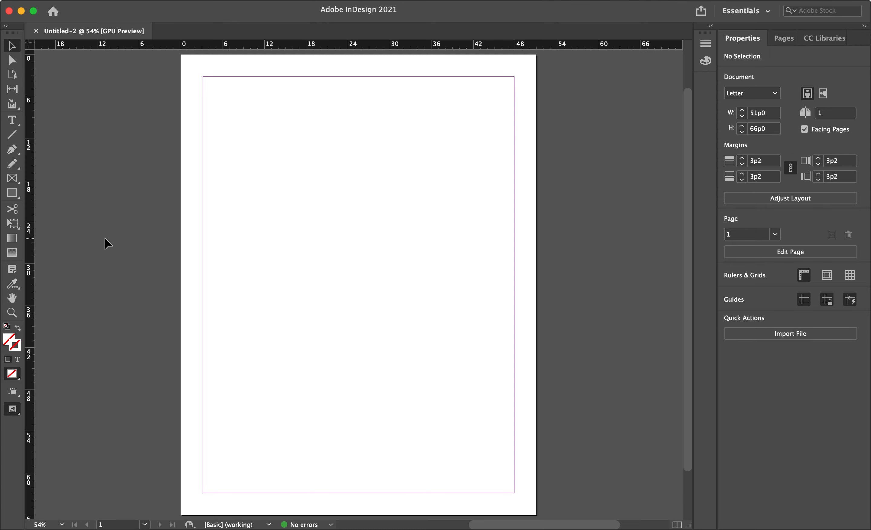
pyautogui.press('w')
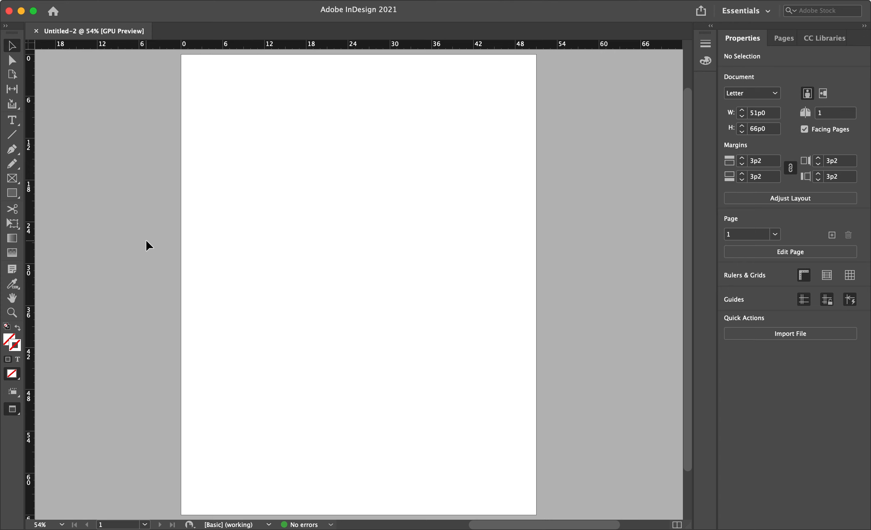
pyautogui.press('w')
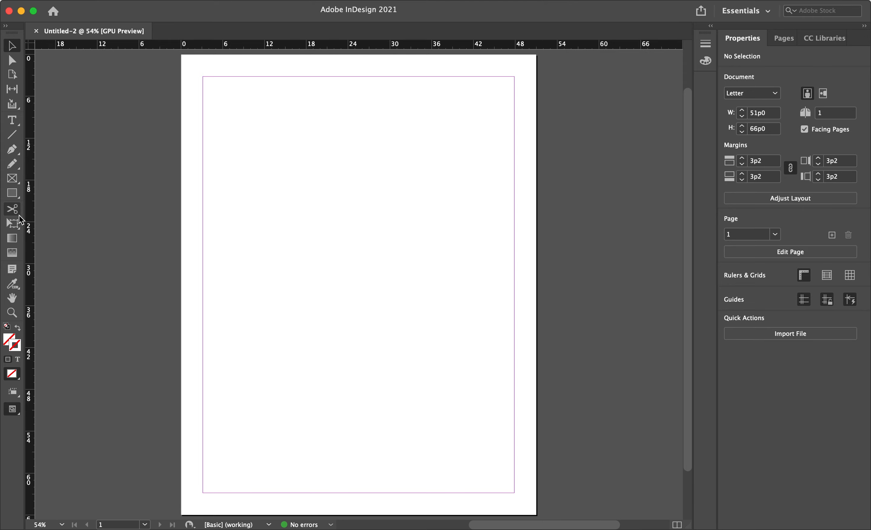
# Step: Draw a rectangle about 27p7 by 26p0 overlapping the page's left edge and fill it with [Registration] black
pyautogui.click(12, 194)
pyautogui.moveTo(106, 132); pyautogui.dragTo(299, 313)
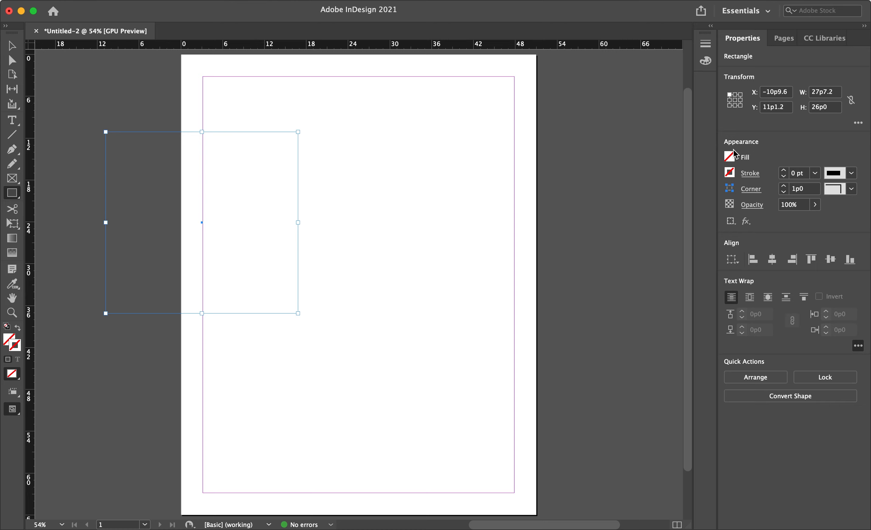
pyautogui.click(731, 157)
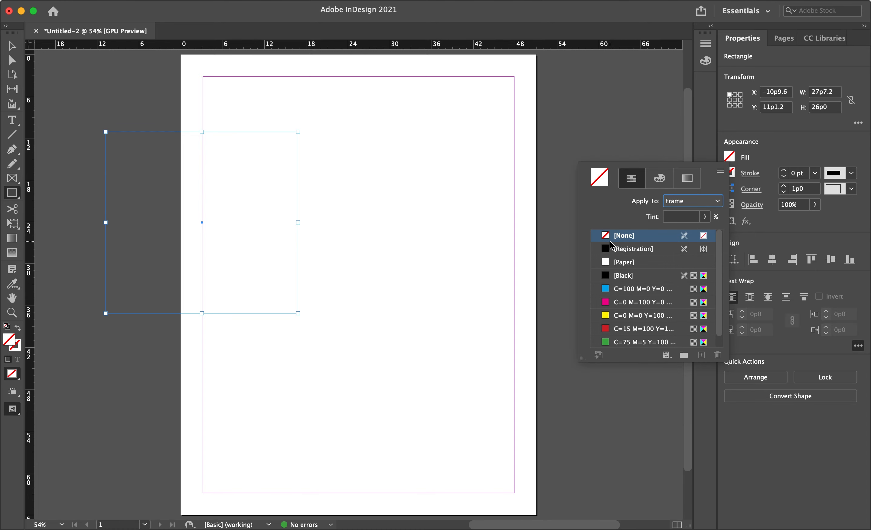
pyautogui.click(611, 249)
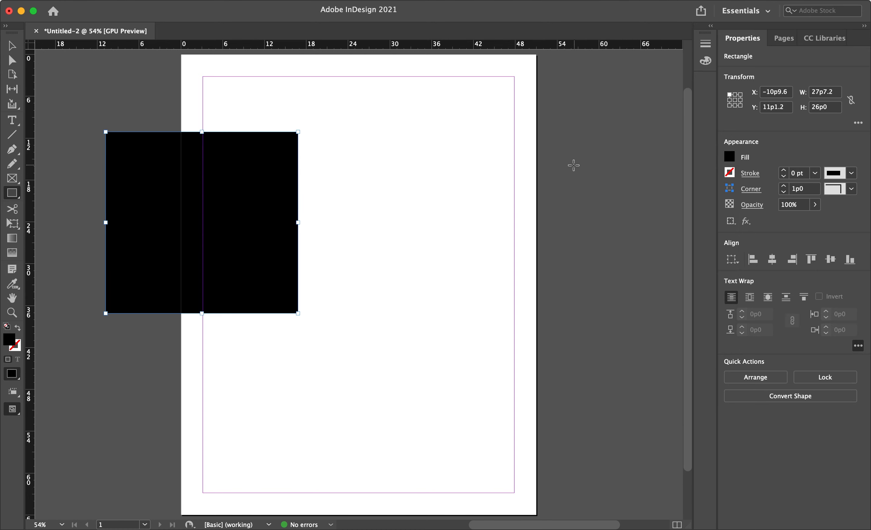
# Step: Deselect the rectangle and switch repeatedly between Preview and Normal modes to examine how it displays across the page edge
pyautogui.click(11, 45)
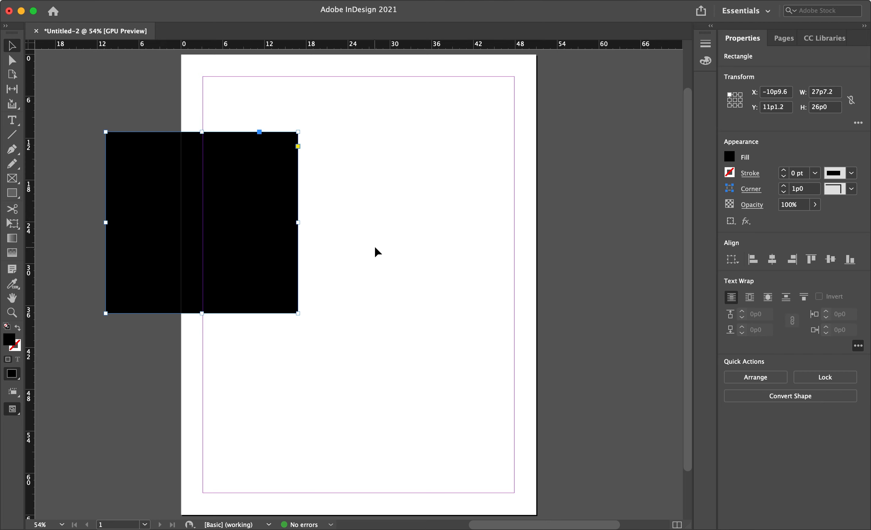
pyautogui.press('w')
pyautogui.press('w')
pyautogui.press('w')
pyautogui.press('w')
pyautogui.click(375, 247)
pyautogui.press('w')
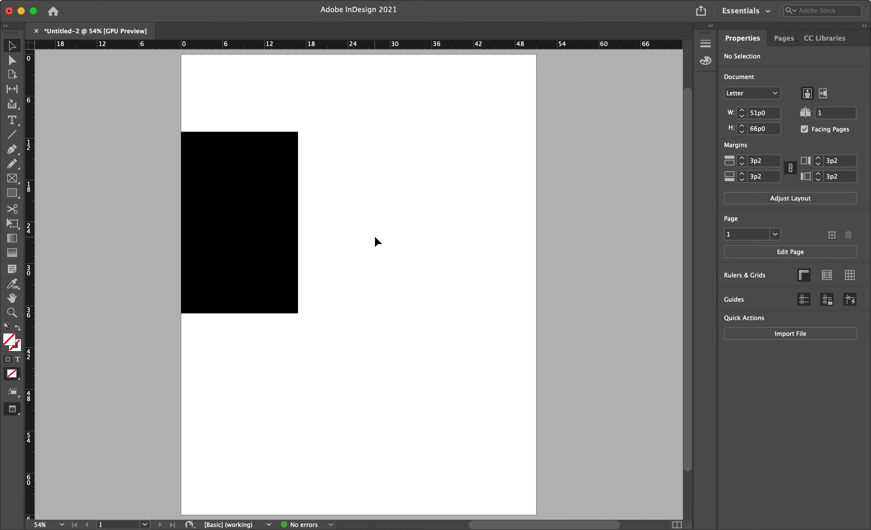
pyautogui.press('w')
pyautogui.press('w')
pyautogui.press('w')
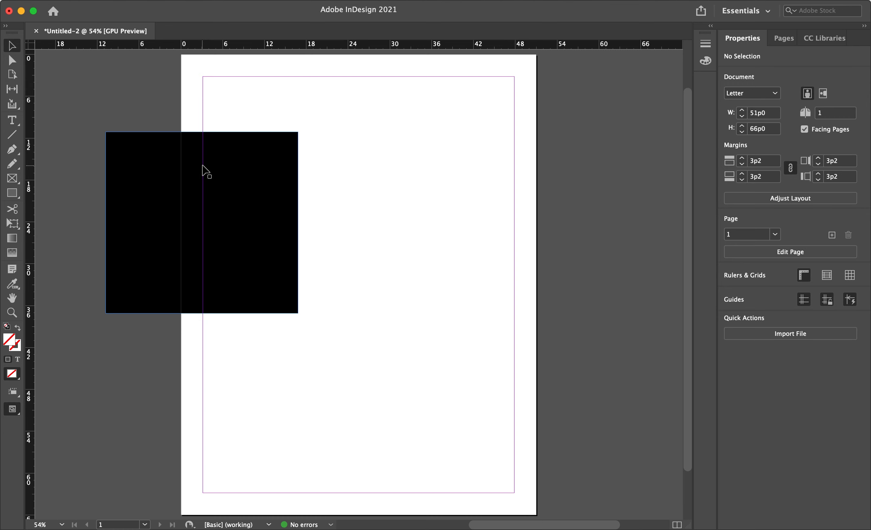
# Step: Begin drawing a rectangle about 23p7 by 32p4 on the page, just right of the black one
pyautogui.click(14, 193)
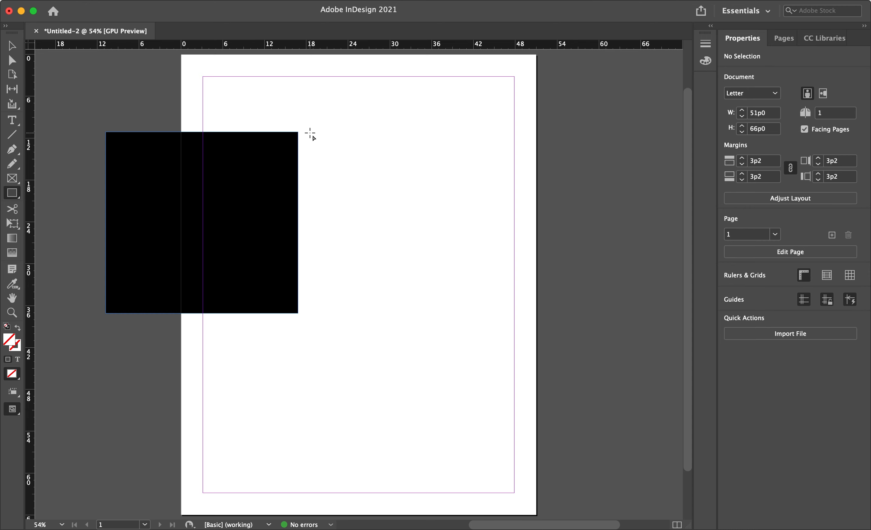
pyautogui.moveTo(310, 132); pyautogui.dragTo(471, 361)
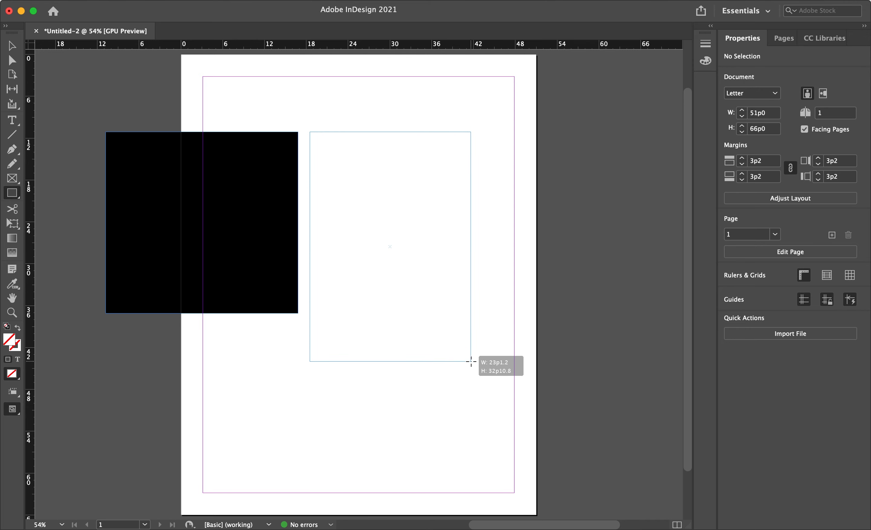
pyautogui.moveTo(471, 361)
pyautogui.mouseDown()
pyautogui.moveTo(381, 274)
pyautogui.moveTo(432, 296)
pyautogui.moveTo(334, 163)
pyautogui.moveTo(475, 357)
pyautogui.mouseUp()
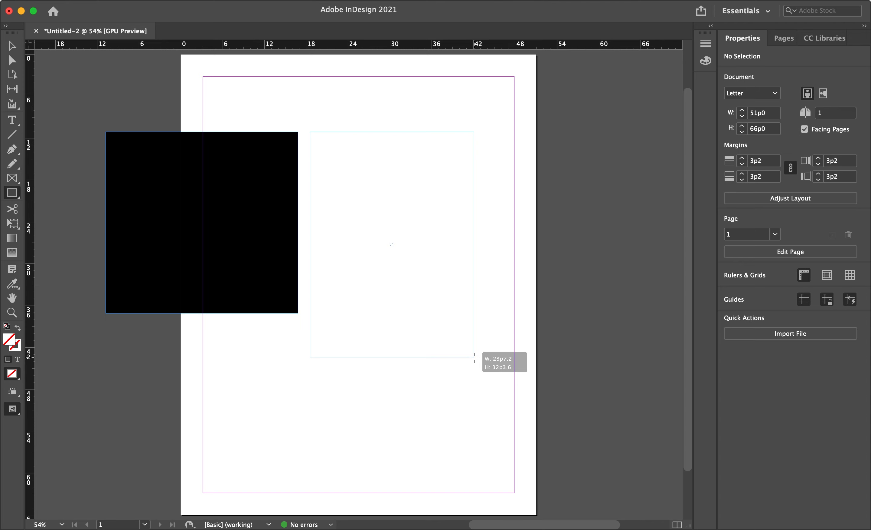
# Step: Try splitting the rectangle being drawn into stacked rows, shrink it to about 18p11 by 27p5, and reduce it to one row again
pyautogui.press('Up')
pyautogui.press('Up')
pyautogui.press('Up')
pyautogui.press('Up')
pyautogui.press('Up')
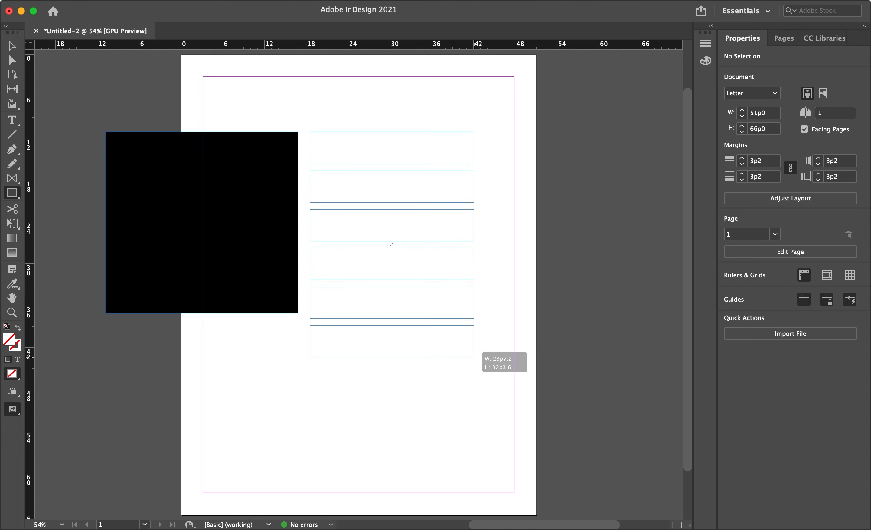
pyautogui.press('Up')
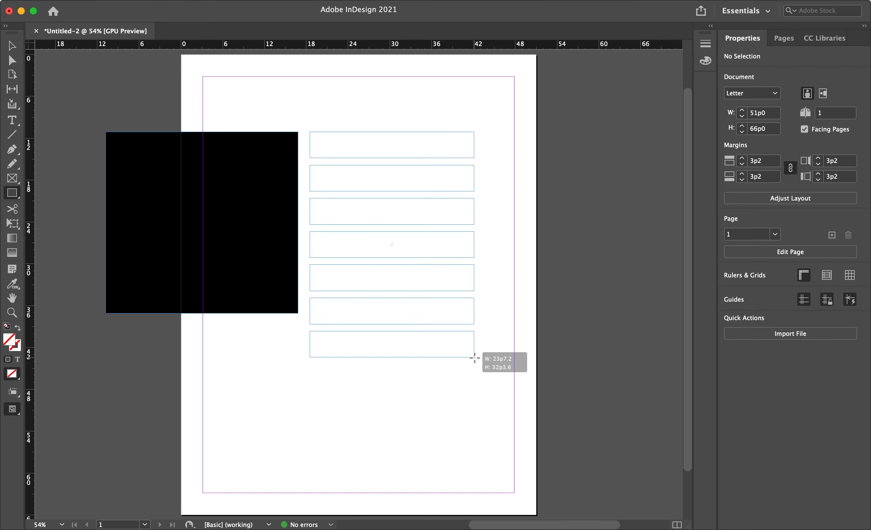
pyautogui.press('Up')
pyautogui.press('Up')
pyautogui.moveTo(475, 357); pyautogui.dragTo(442, 322)
pyautogui.press('Down')
pyautogui.press('Down')
pyautogui.press('Down')
pyautogui.press('Down')
pyautogui.press('Down')
pyautogui.press('Down')
pyautogui.press('Down')
pyautogui.press('Down')
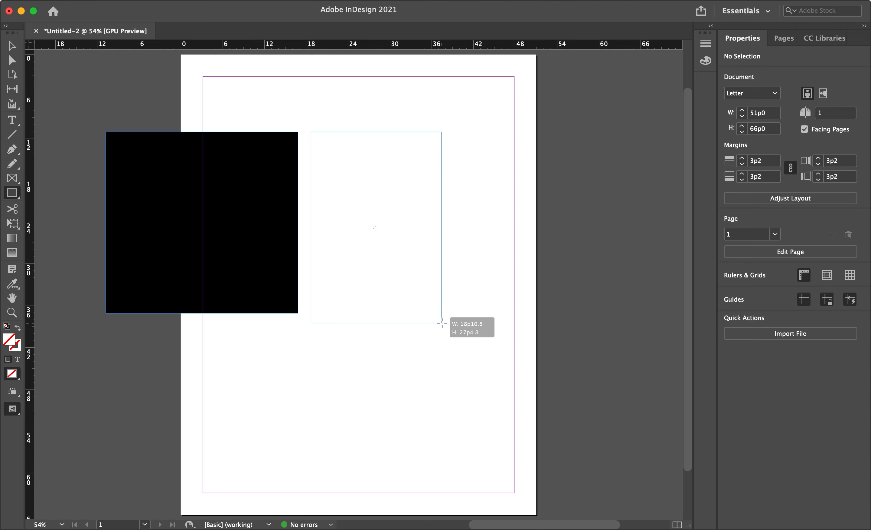
# Step: Try dividing the rectangle being drawn into side-by-side columns, and reduce it to a single column again
pyautogui.press('Right')
pyautogui.press('Right')
pyautogui.moveTo(442, 323); pyautogui.dragTo(442, 323)
pyautogui.press('Right')
pyautogui.press('Right')
pyautogui.press('Right')
pyautogui.press('Right')
pyautogui.press('Right')
pyautogui.press('Right')
pyautogui.press('Left')
pyautogui.press('Left')
pyautogui.press('Left')
pyautogui.press('Left')
pyautogui.press('Left')
pyautogui.press('Left')
pyautogui.press('Left')
pyautogui.press('Left')
# Step: Split the rectangle being drawn into a grid of seven rows and five columns, about 24p7 by 34p8 overall
pyautogui.press('Up')
pyautogui.press('Up')
pyautogui.press('Up')
pyautogui.moveTo(442, 322); pyautogui.dragTo(443, 323)
pyautogui.press('Right')
pyautogui.press('Right')
pyautogui.press('Right')
pyautogui.press('Up')
pyautogui.press('Up')
pyautogui.moveTo(442, 323); pyautogui.dragTo(482, 374)
pyautogui.press('Up')
pyautogui.press('Right')
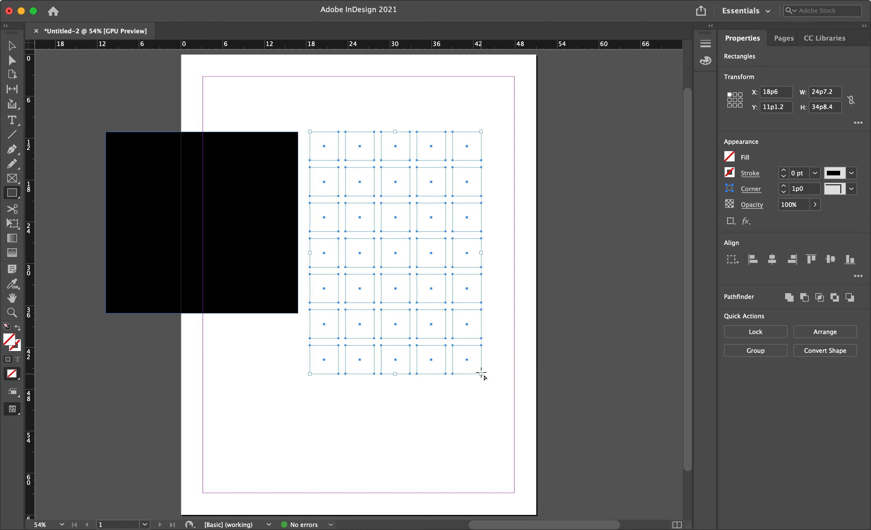
# Step: Fill all the grid's rectangles with [Registration] black and deselect them
pyautogui.click(730, 158)
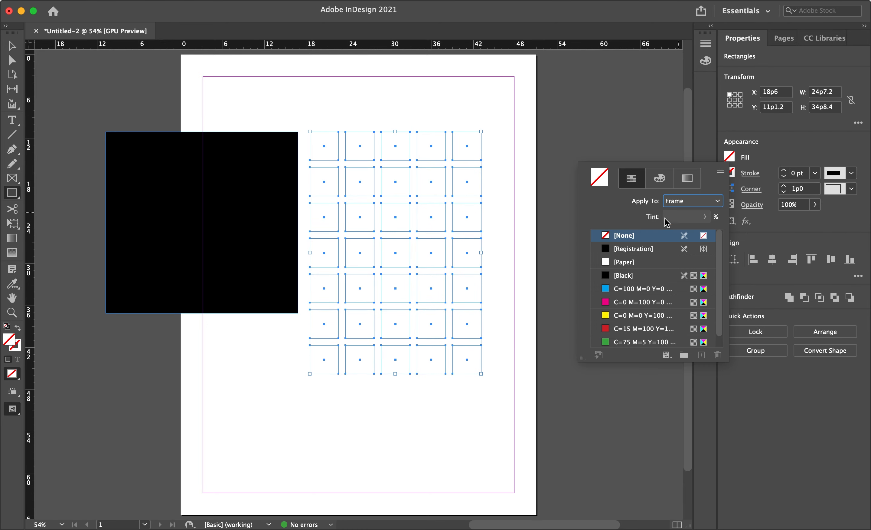
pyautogui.click(610, 250)
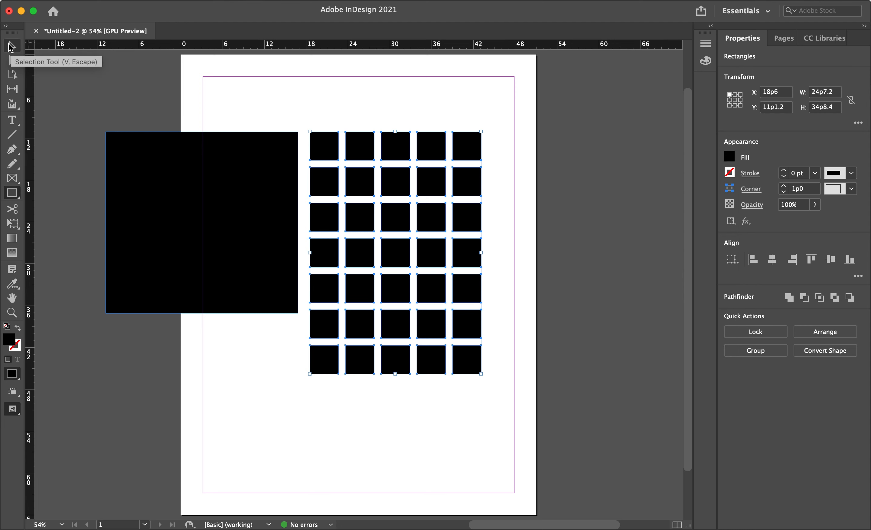
pyautogui.click(10, 47)
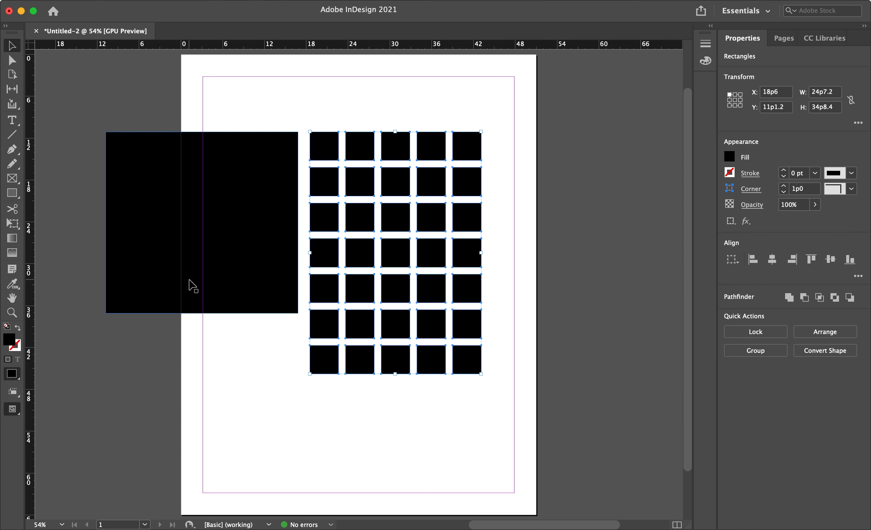
pyautogui.click(229, 397)
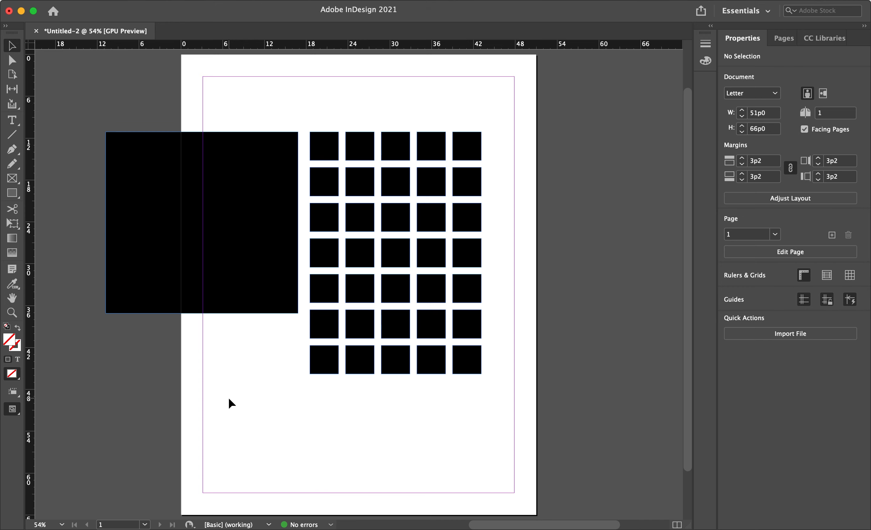
# Step: Move the first two squares of the grid's bottom row out to empty areas lower left on the page
pyautogui.click(332, 361)
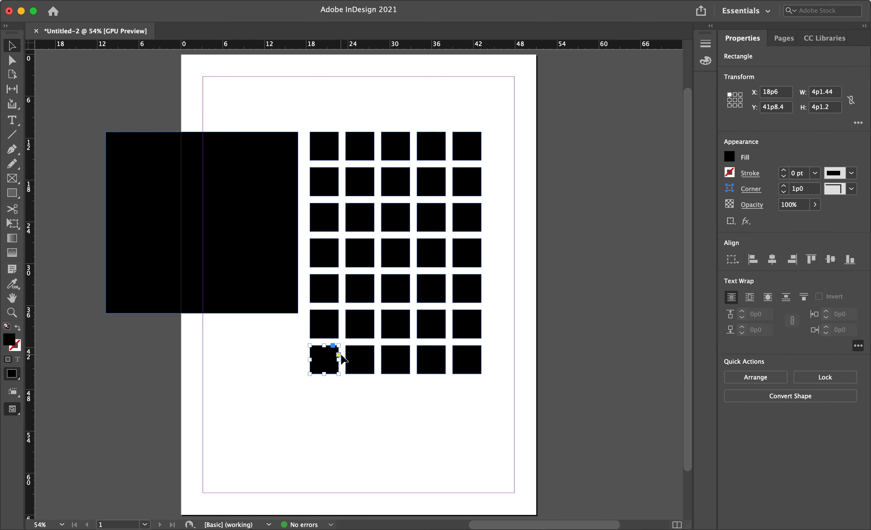
pyautogui.moveTo(340, 358); pyautogui.dragTo(259, 376)
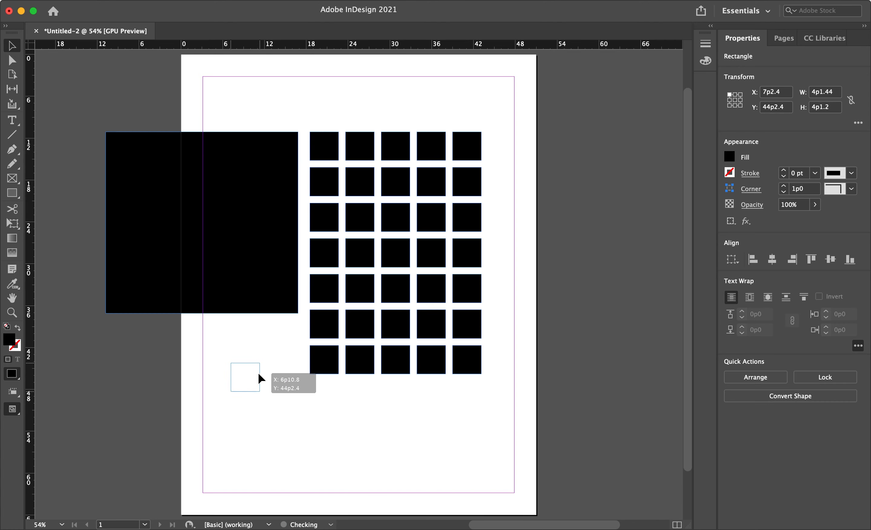
pyautogui.click(364, 366)
pyautogui.moveTo(364, 366); pyautogui.dragTo(328, 416)
# Step: Set the fill of the bottom row's third square to [None] and shift it slightly left and down
pyautogui.click(404, 364)
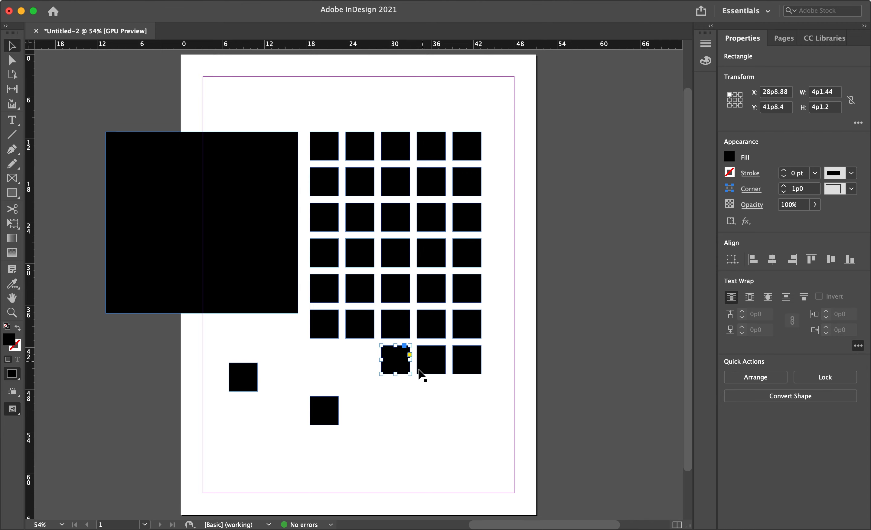
pyautogui.click(731, 158)
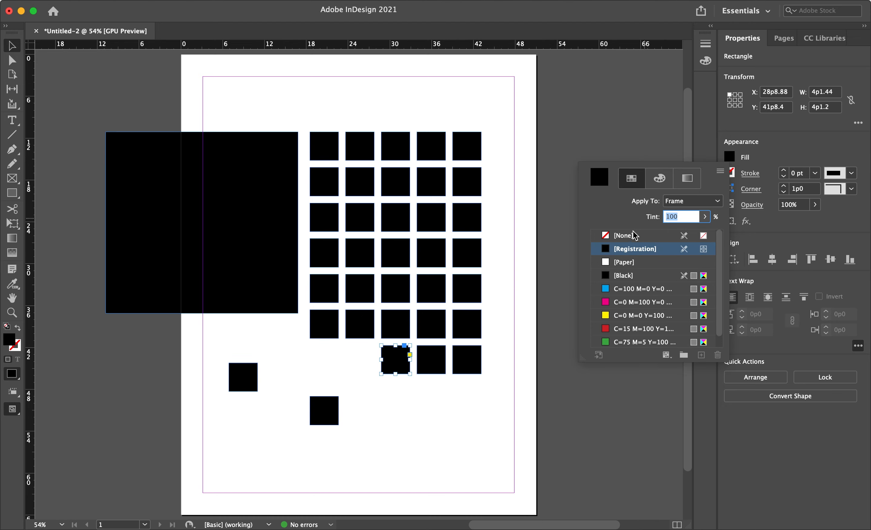
pyautogui.click(607, 239)
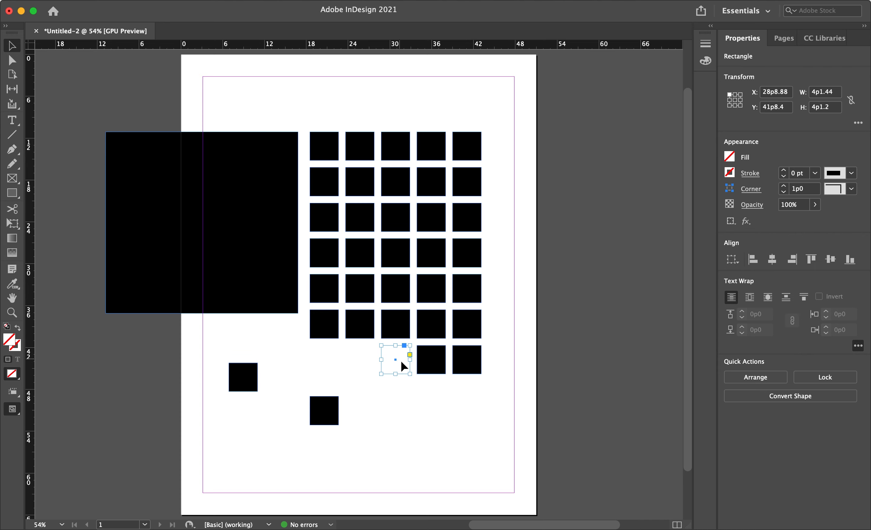
pyautogui.moveTo(397, 364)
pyautogui.mouseDown()
pyautogui.moveTo(391, 399)
pyautogui.moveTo(454, 417)
pyautogui.moveTo(394, 403)
pyautogui.moveTo(399, 363)
pyautogui.mouseUp()
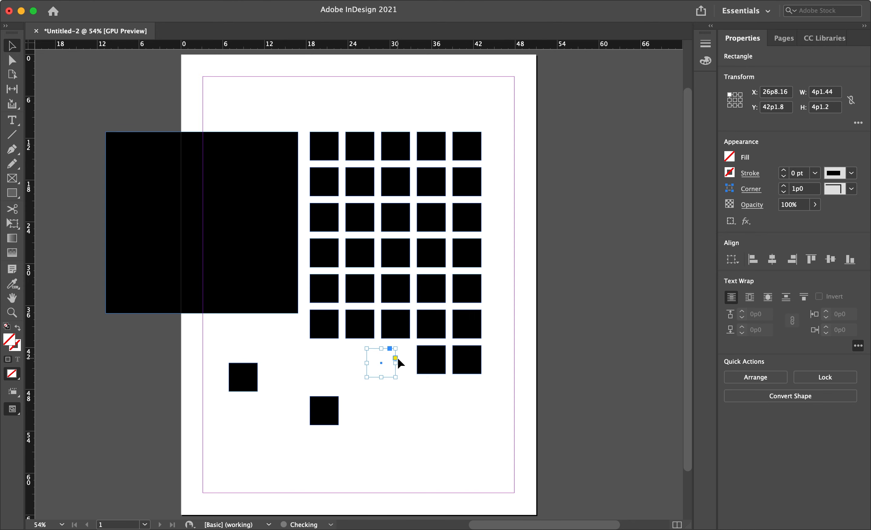
# Step: Fill the shifted, unfilled square with [Registration] black and deselect it
pyautogui.click(739, 159)
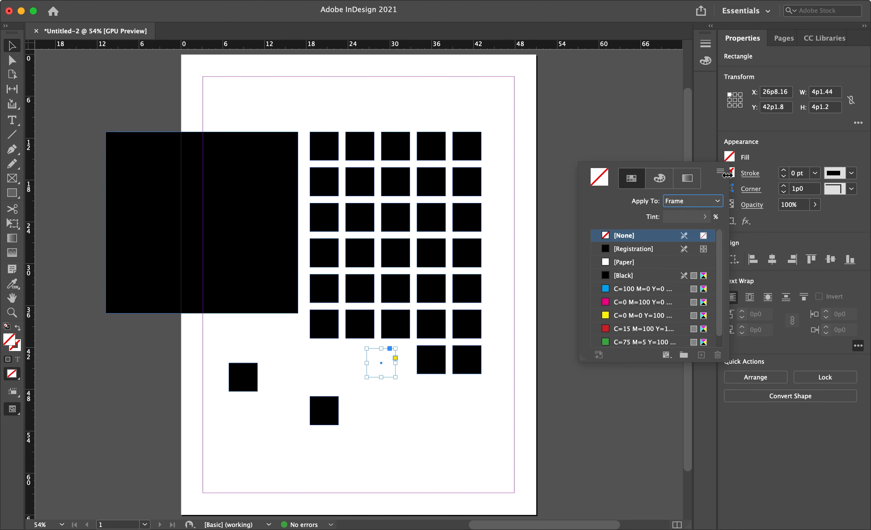
pyautogui.click(607, 248)
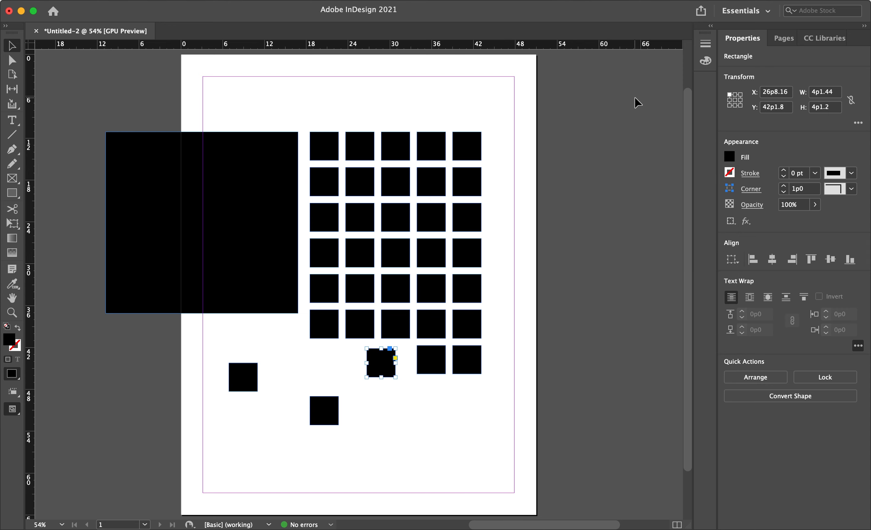
pyautogui.click(12, 60)
pyautogui.press('v')
pyautogui.click(282, 344)
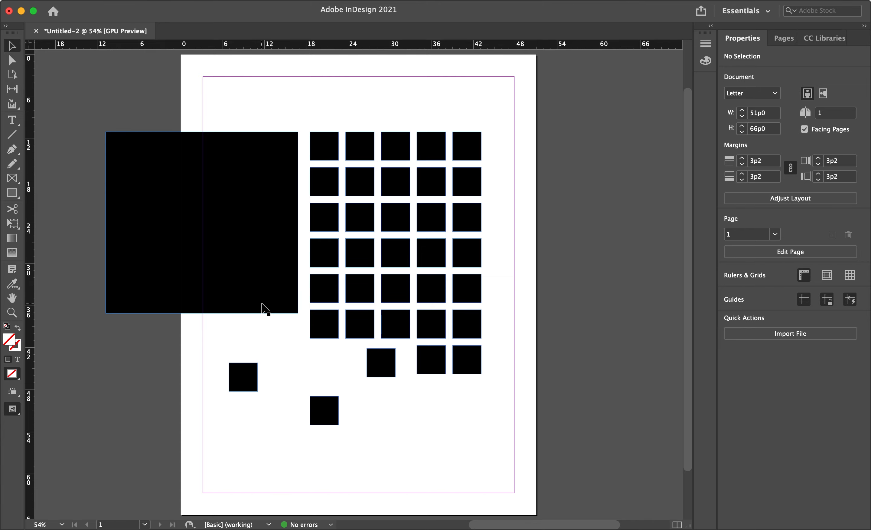
# Step: Zoom and pan around the page to examine the large rectangle, the grid and the separated squares
pyautogui.scroll(-3, 262, 304)
pyautogui.scroll(3, 261, 303)
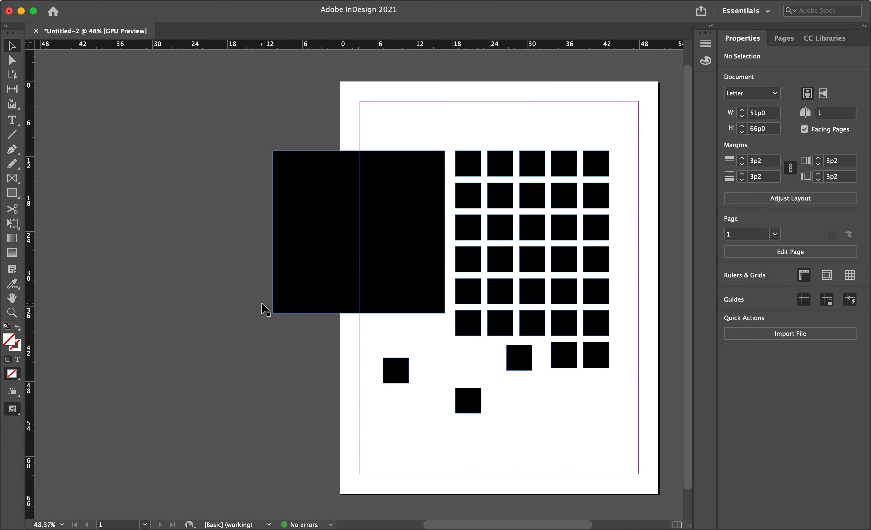
pyautogui.scroll(3, 344, 287)
pyautogui.scroll(-3, 344, 288)
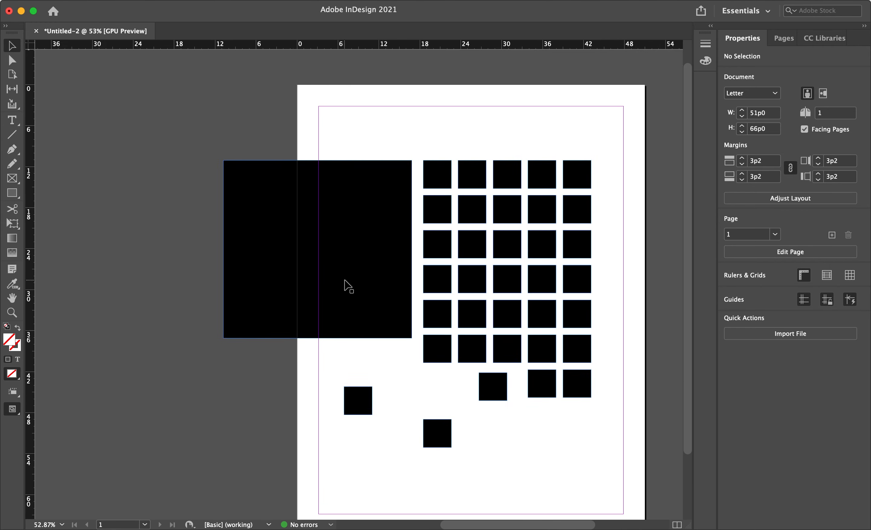
pyautogui.scroll(1, 346, 287)
pyautogui.hscroll(1, 344, 280)
pyautogui.scroll(-1, 344, 280)
pyautogui.scroll(1, 344, 280)
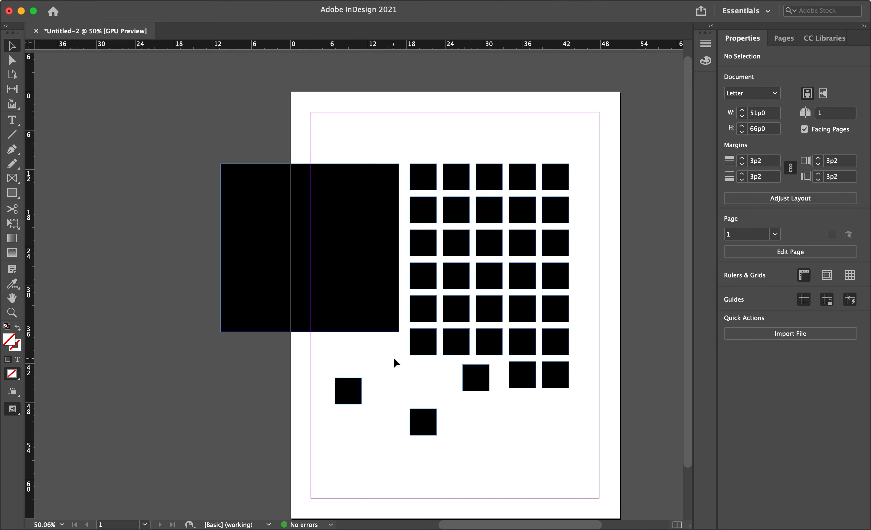
pyautogui.scroll(2, 391, 365)
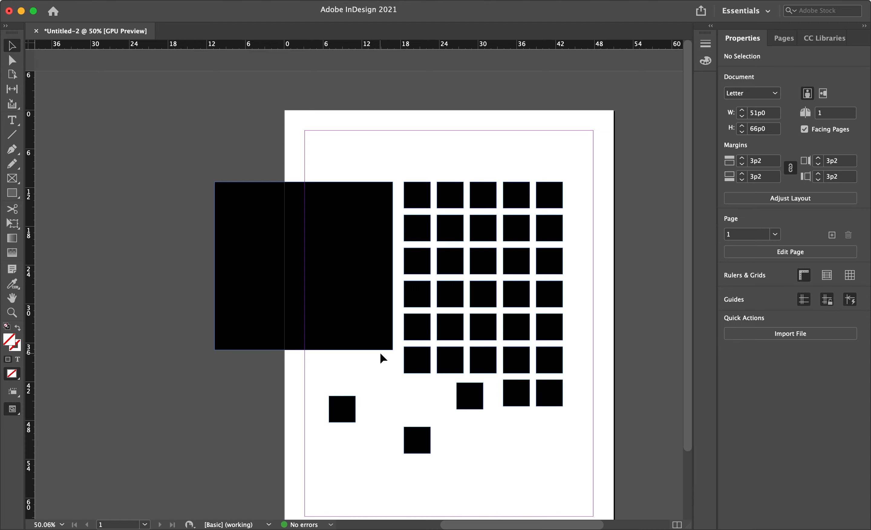
pyautogui.moveTo(380, 353); pyautogui.dragTo(327, 343)
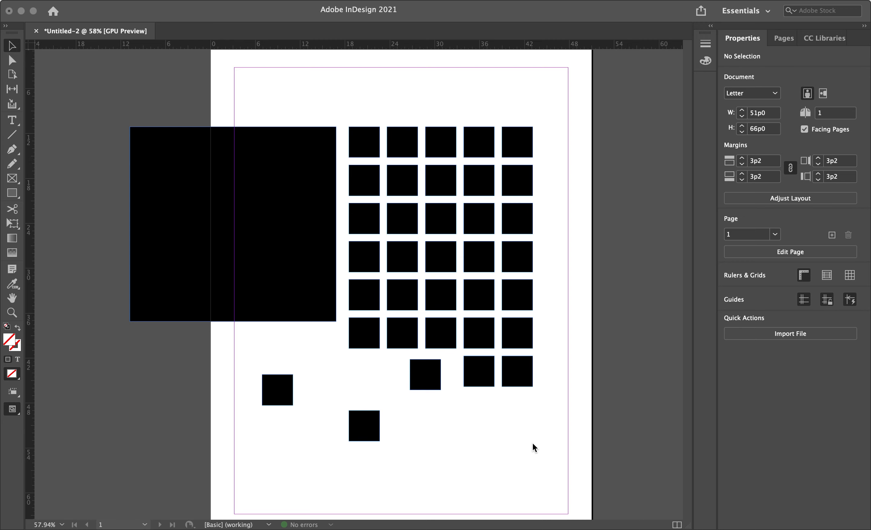
# Step: Sample a color theme from the page with the Color Theme tool
pyautogui.click(12, 282)
pyautogui.click(13, 285)
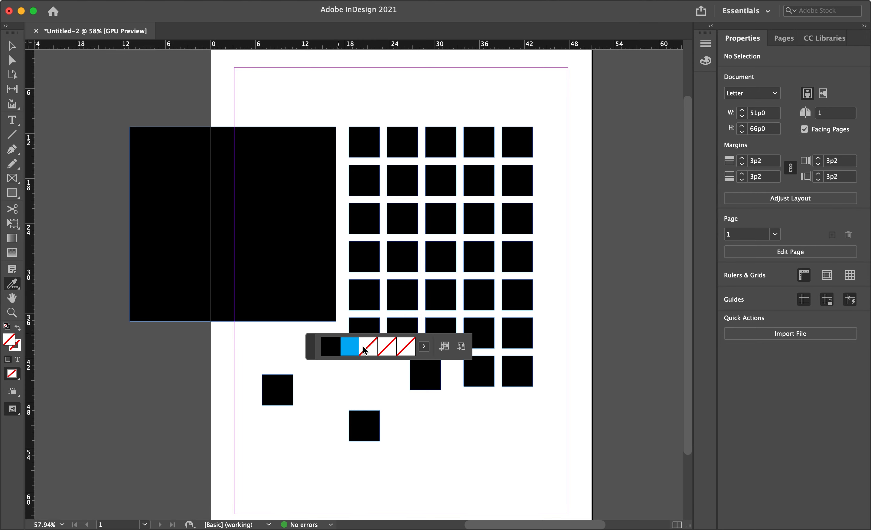
# Step: Apply the blue theme color to the large rectangle and the three middle squares of the grid's fourth row
pyautogui.click(346, 349)
pyautogui.click(269, 249)
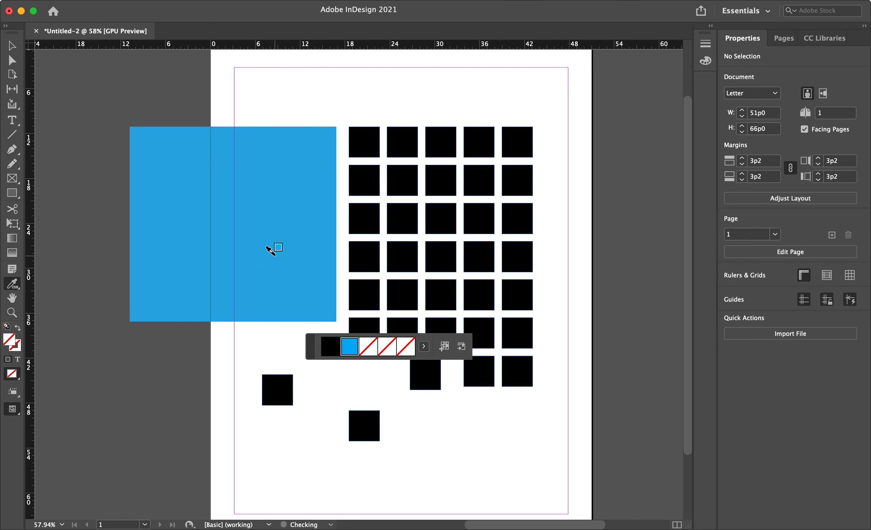
pyautogui.click(404, 254)
pyautogui.click(443, 254)
pyautogui.click(480, 254)
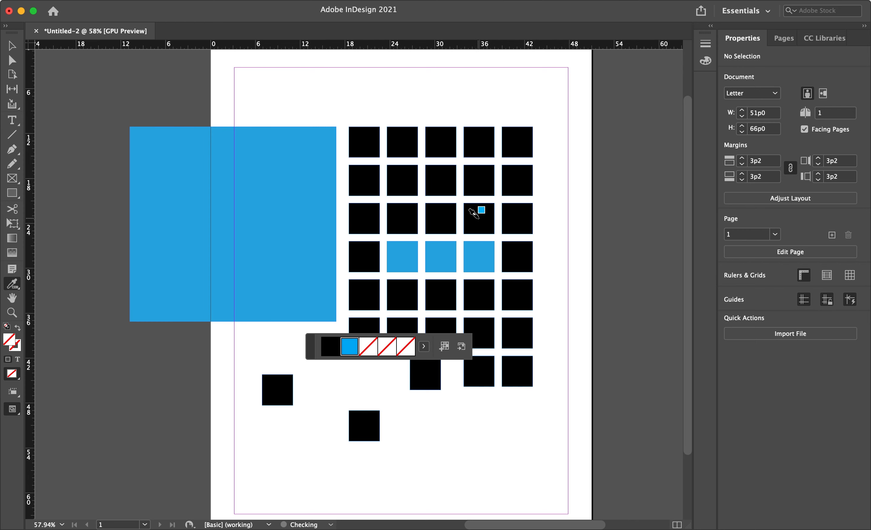
# Step: Color the second and fourth squares of grid rows two and three and the top row's three middle squares blue
pyautogui.click(480, 214)
pyautogui.click(401, 215)
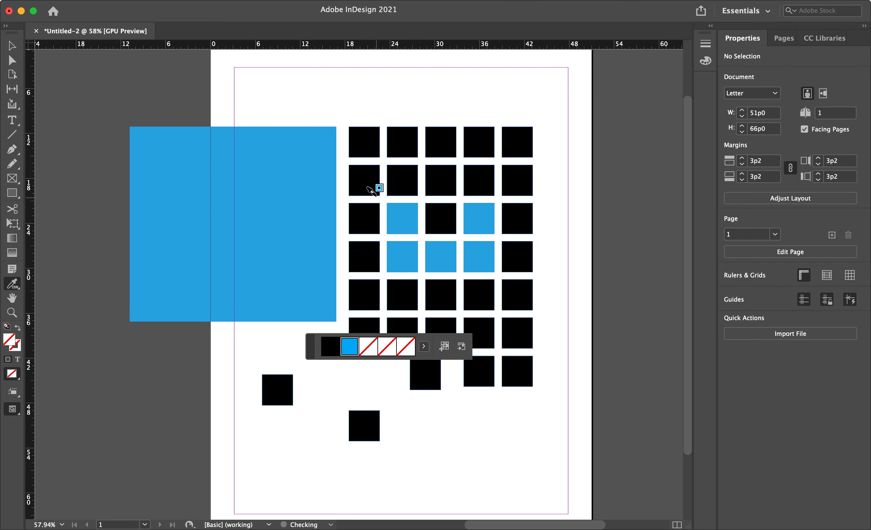
pyautogui.click(403, 178)
pyautogui.click(431, 141)
pyautogui.click(480, 178)
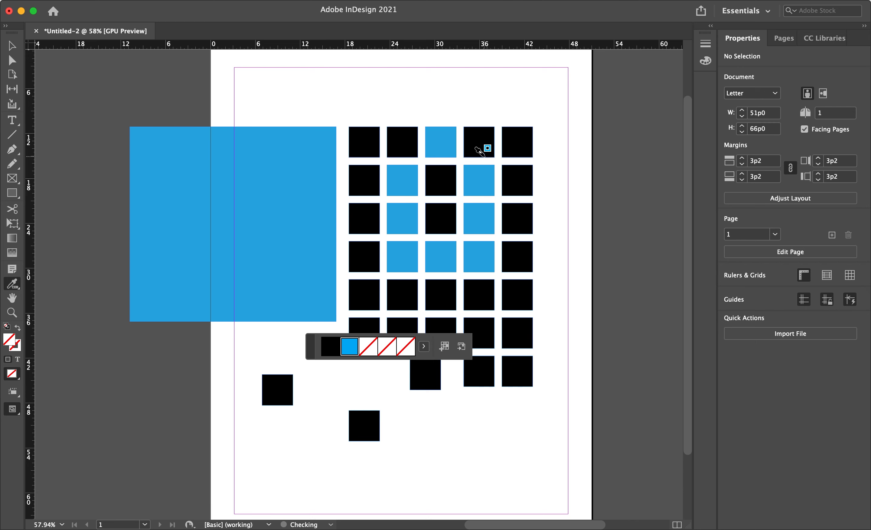
pyautogui.click(480, 141)
pyautogui.click(413, 144)
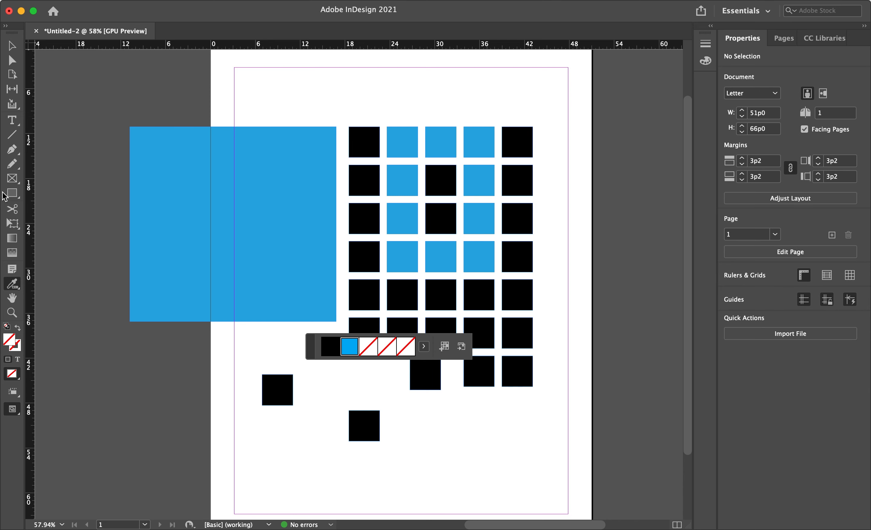
# Step: Draw a horizontal Pencil line about 11p7 long above the blue rectangle and set its fill to [Black]
pyautogui.click(15, 167)
pyautogui.moveTo(287, 97); pyautogui.dragTo(374, 97)
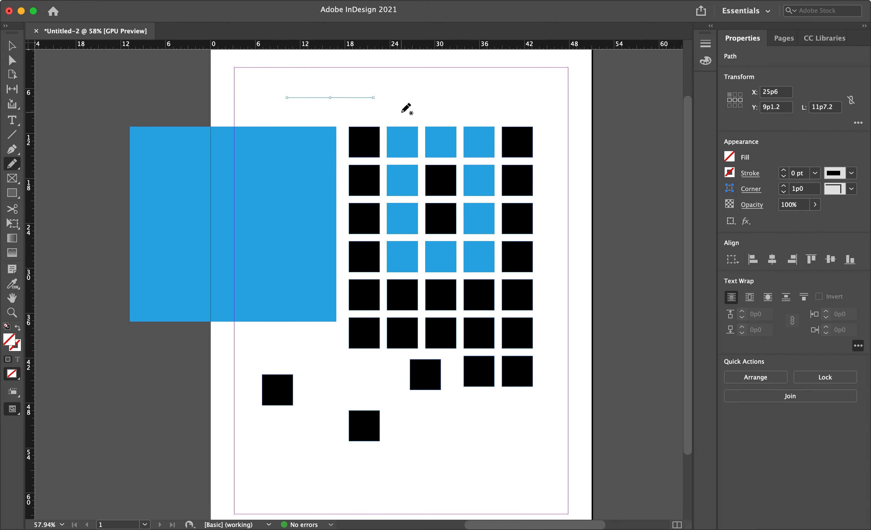
pyautogui.click(730, 157)
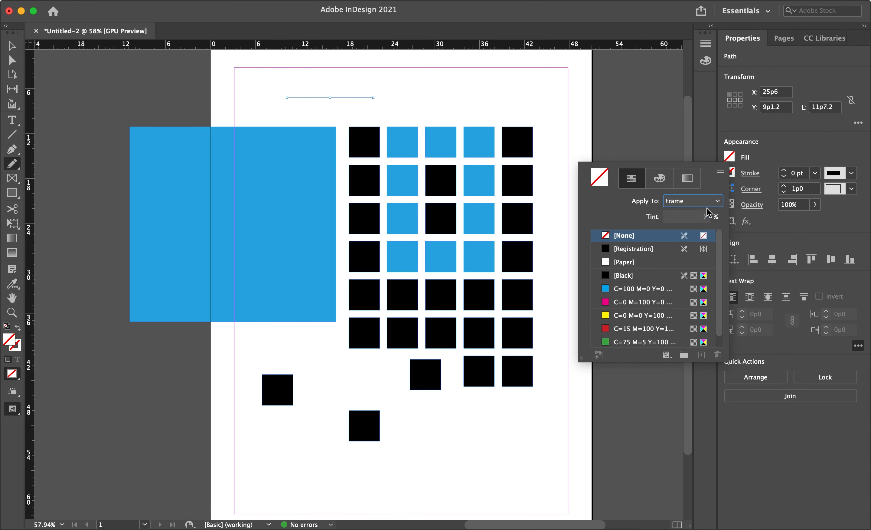
pyautogui.click(641, 248)
pyautogui.click(641, 275)
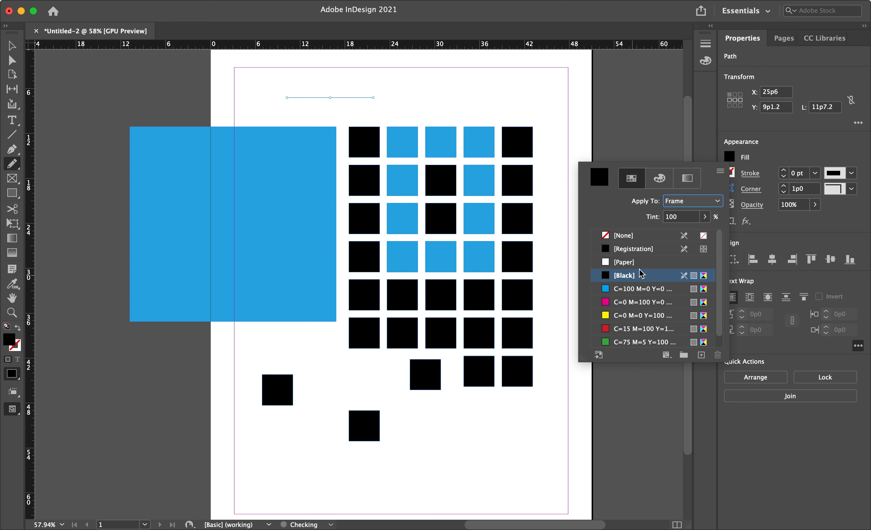
# Step: Set the stroke color of the horizontal line to [Black]
pyautogui.click(734, 171)
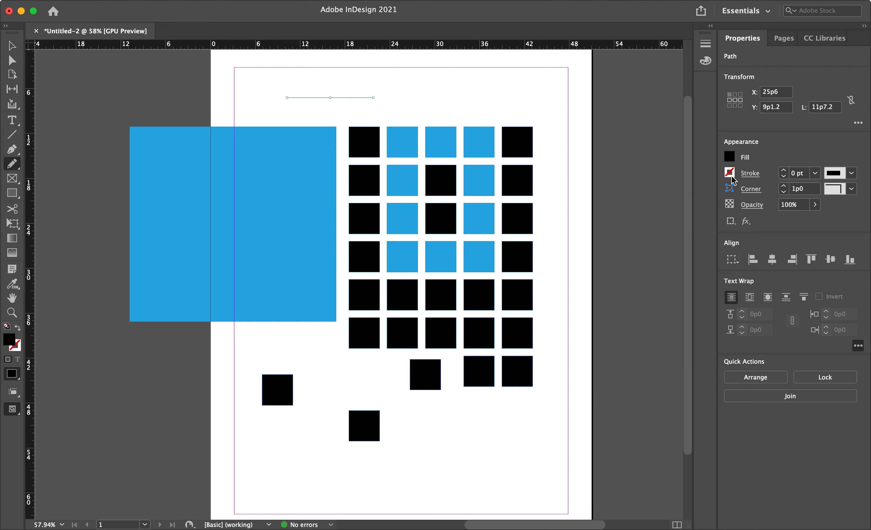
pyautogui.click(731, 175)
pyautogui.click(641, 292)
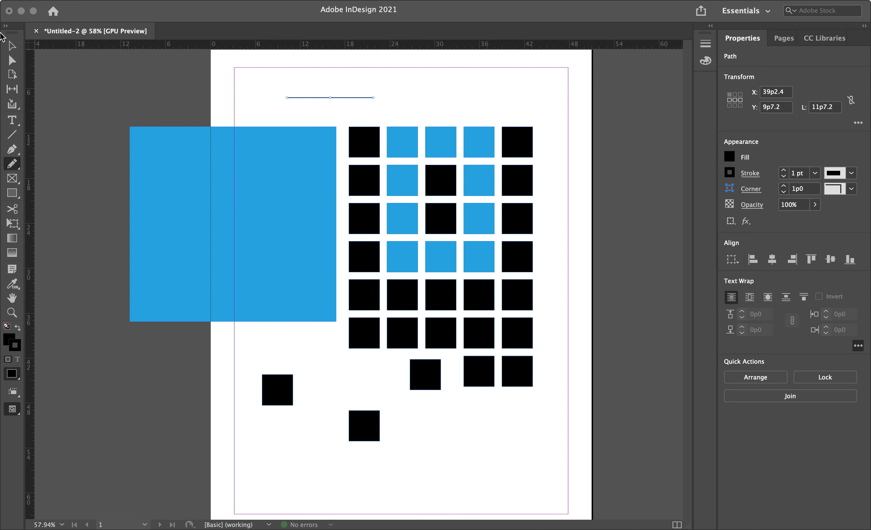
pyautogui.click(7, 43)
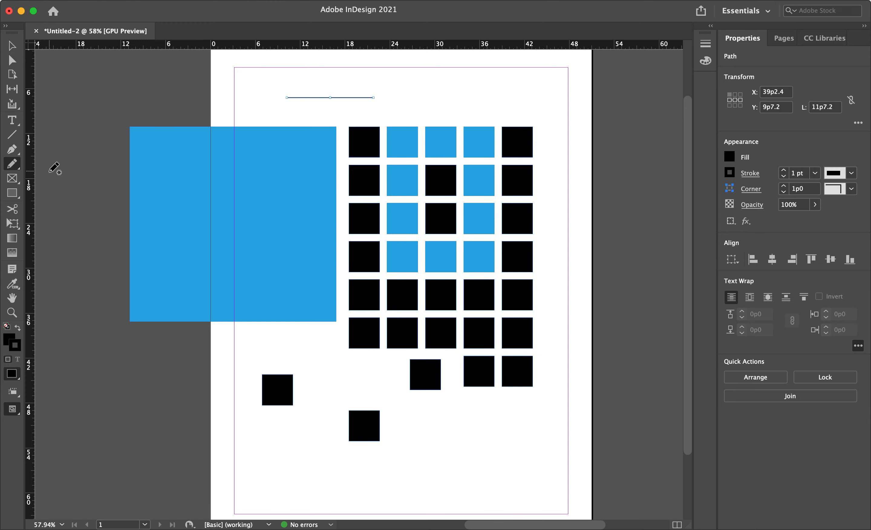
pyautogui.click(5, 51)
# Step: Create a text frame about 8p8 wide and 19p10 high over the blue rectangle, with [Black] as the text fill
pyautogui.press('t')
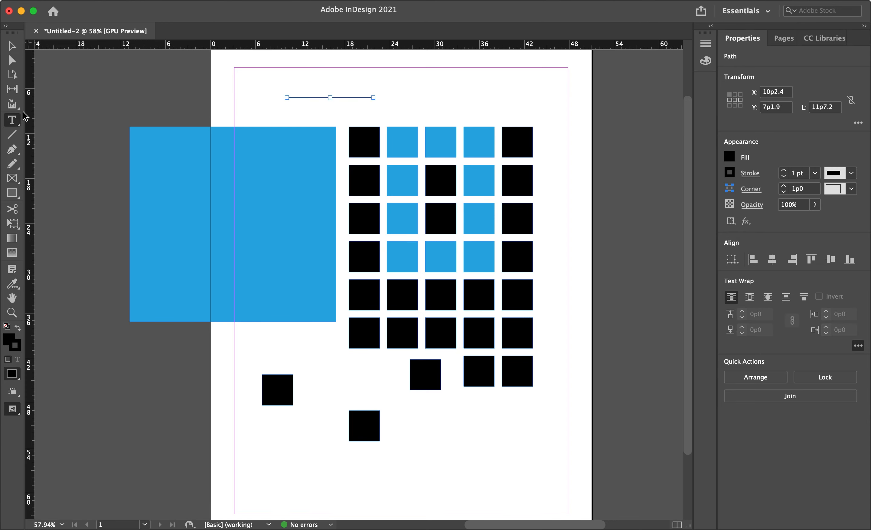
pyautogui.moveTo(258, 161); pyautogui.dragTo(321, 306)
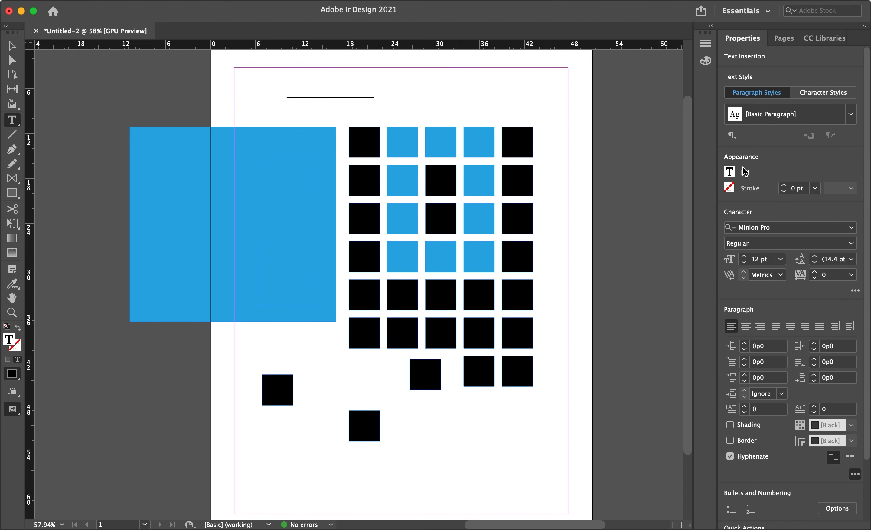
pyautogui.click(731, 174)
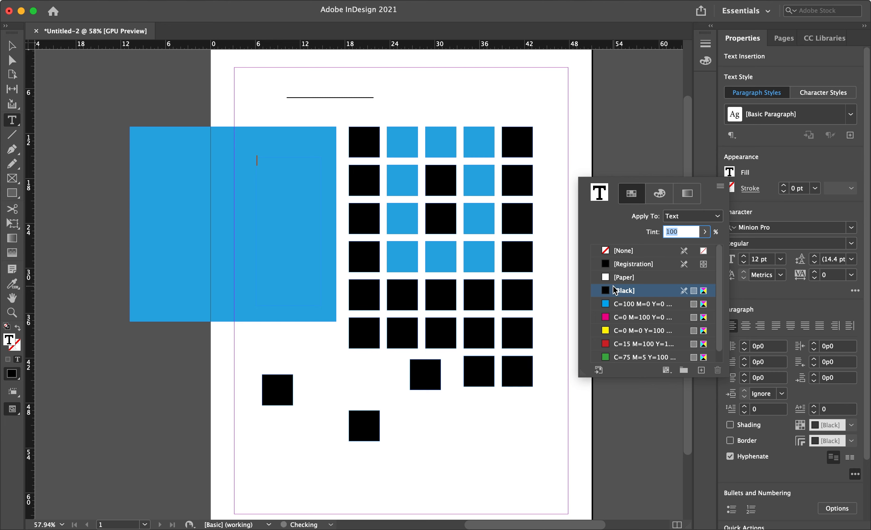
pyautogui.click(605, 289)
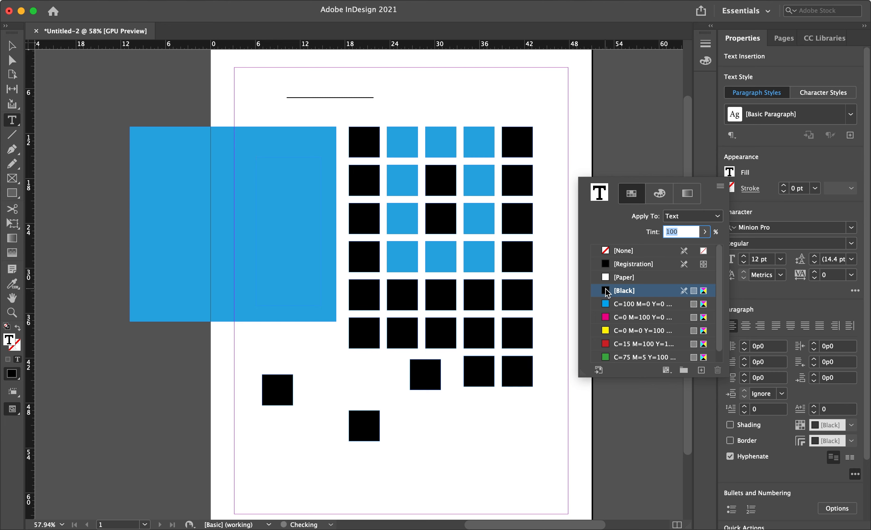
pyautogui.click(730, 171)
# Step: Set the font size to 17 pt and enter the text "this is a niccce video." in the frame
pyautogui.click(744, 256)
pyautogui.click(744, 256)
pyautogui.click(744, 256)
pyautogui.click(745, 257)
pyautogui.click(744, 257)
pyautogui.write('this is ')
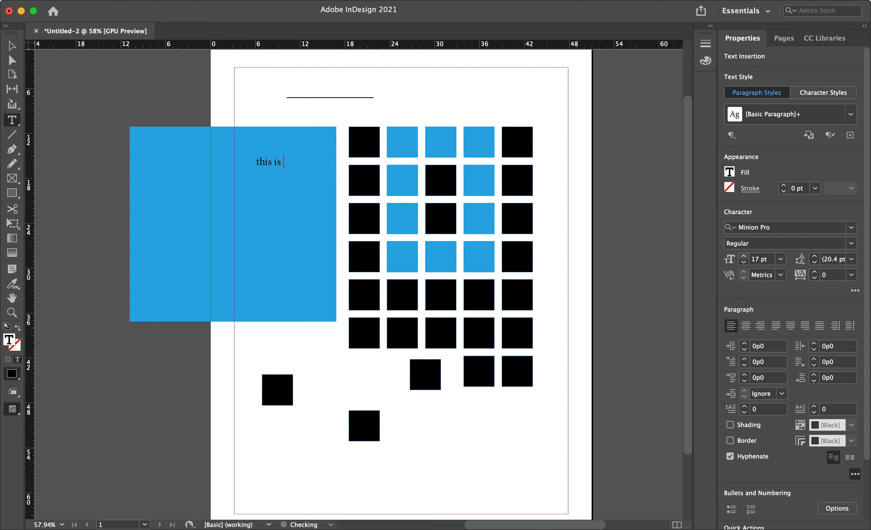
pyautogui.write('a niccce video.')
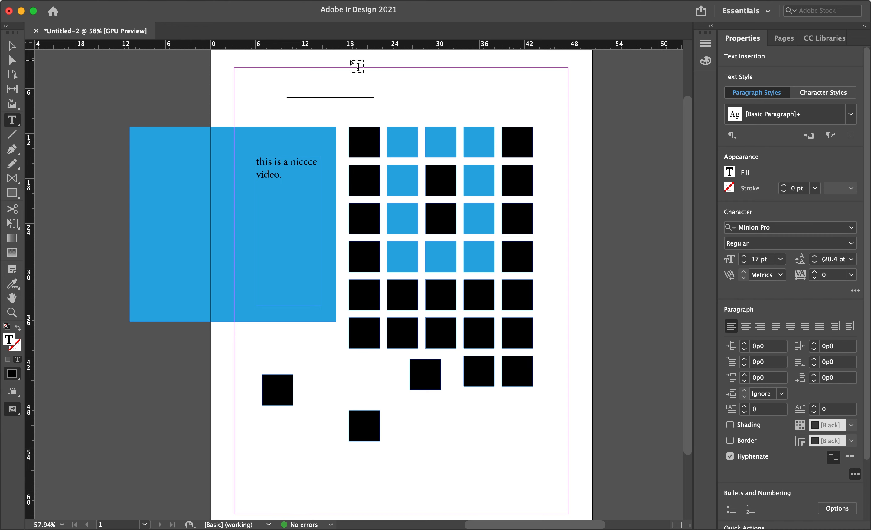
pyautogui.press('Escape')
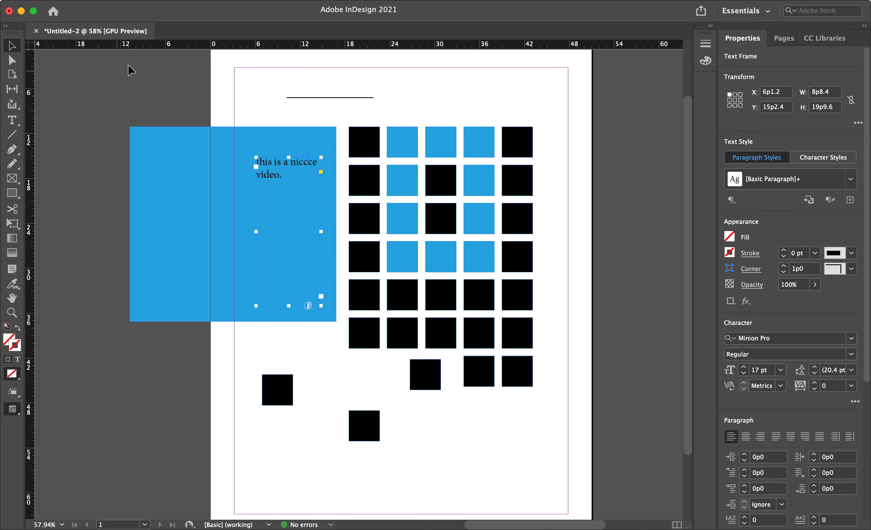
# Step: Enable Dynamic Spelling for the document
pyautogui.click(116, 0)
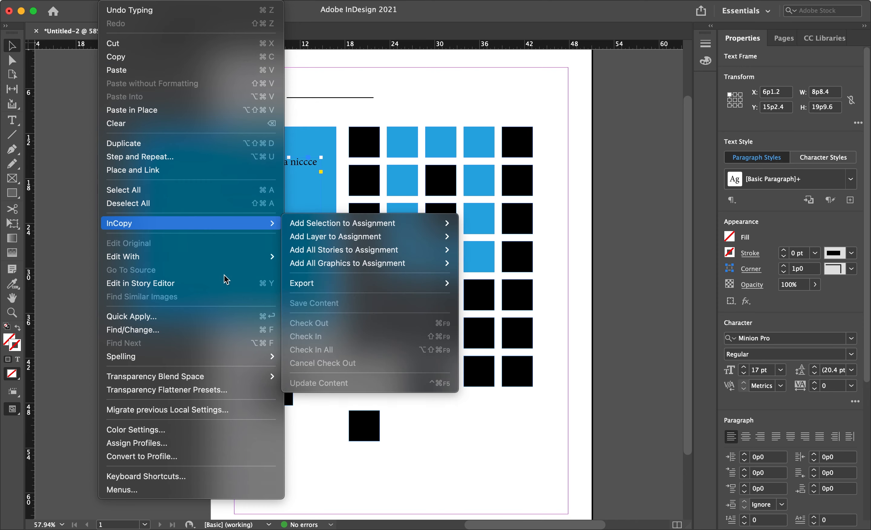
pyautogui.moveTo(252, 356)
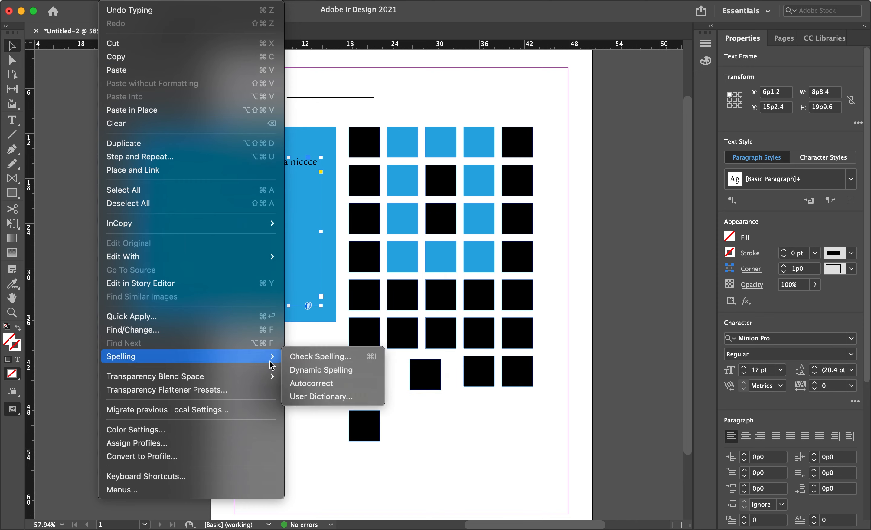
pyautogui.click(302, 370)
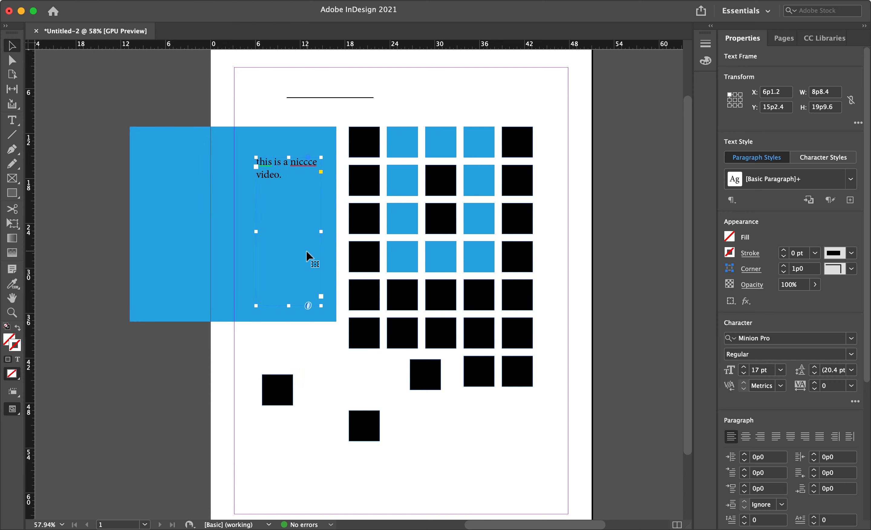
# Step: Correct "niccce" to "nice" and capitalize the first letter so the text reads "This is a nice video."
pyautogui.doubleClick(314, 163)
pyautogui.press('BackSpace')
pyautogui.press('BackSpace')
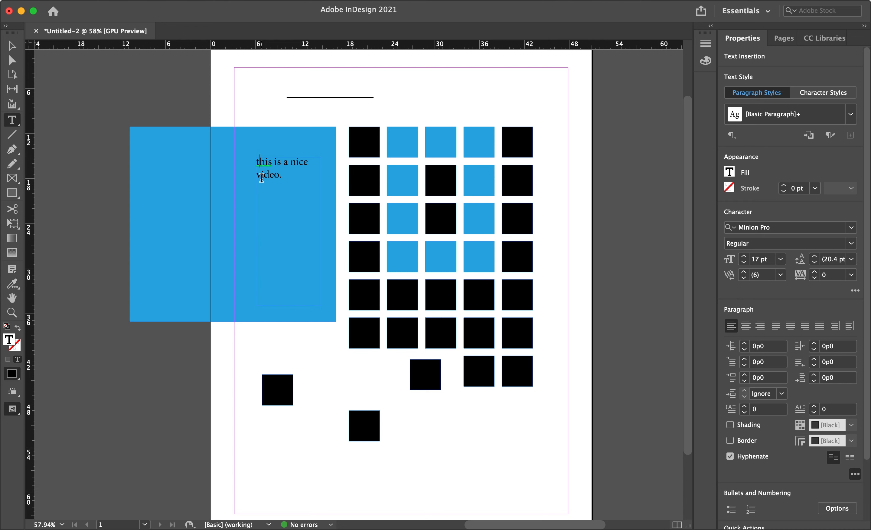
pyautogui.press('BackSpace')
pyautogui.write('T')
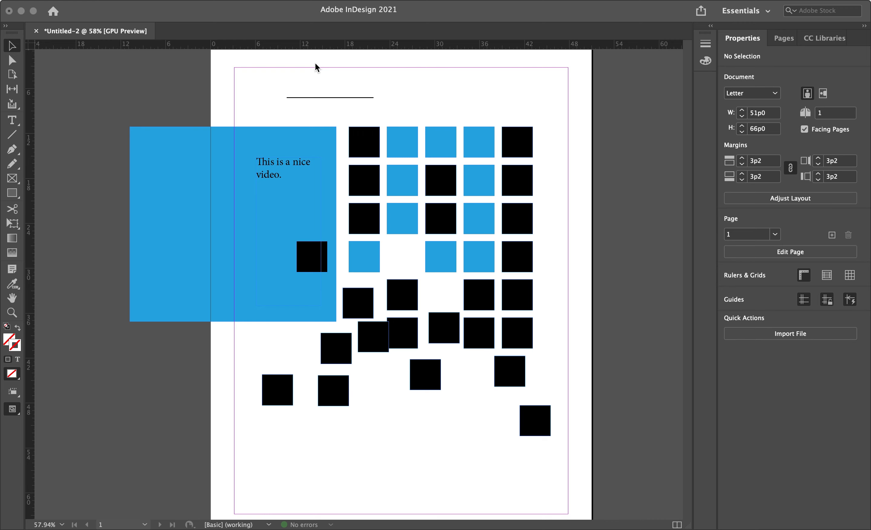
# Step: Display the Align controls for objects and layout
pyautogui.click(210, 1)
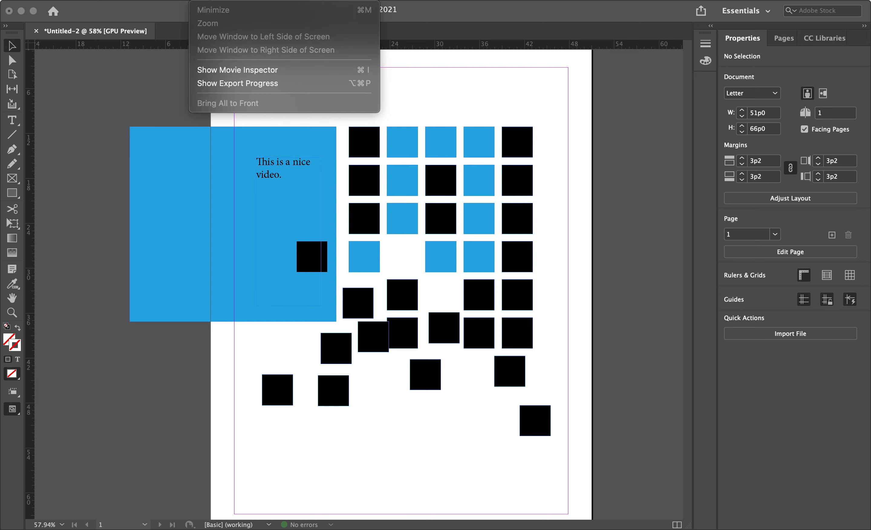
pyautogui.click(165, 104)
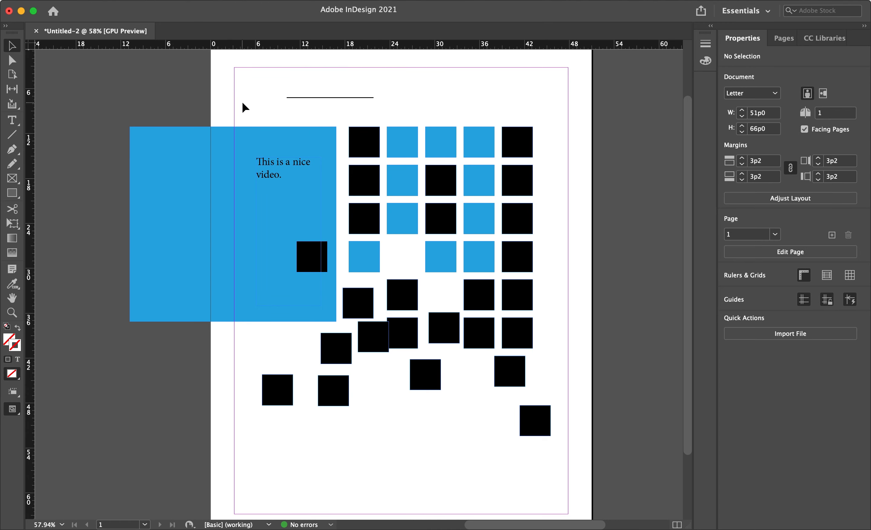
pyautogui.click(314, 1)
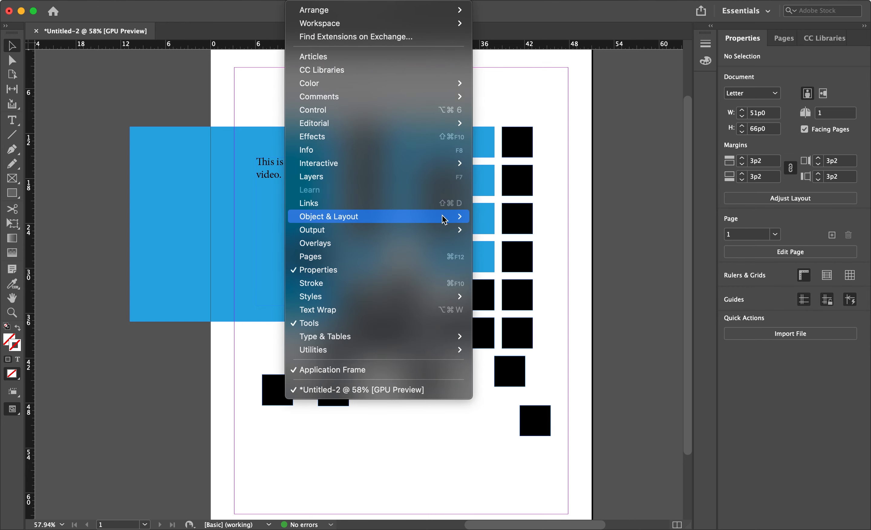
pyautogui.moveTo(460, 216)
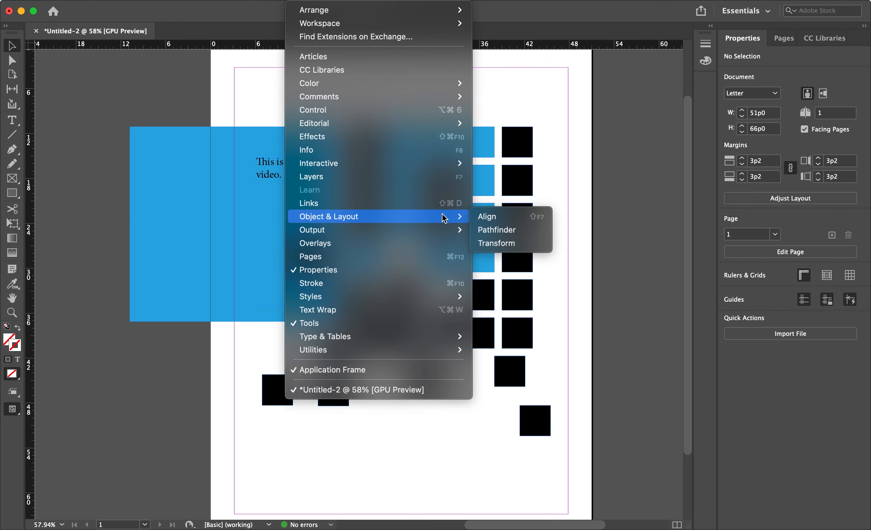
pyautogui.click(504, 221)
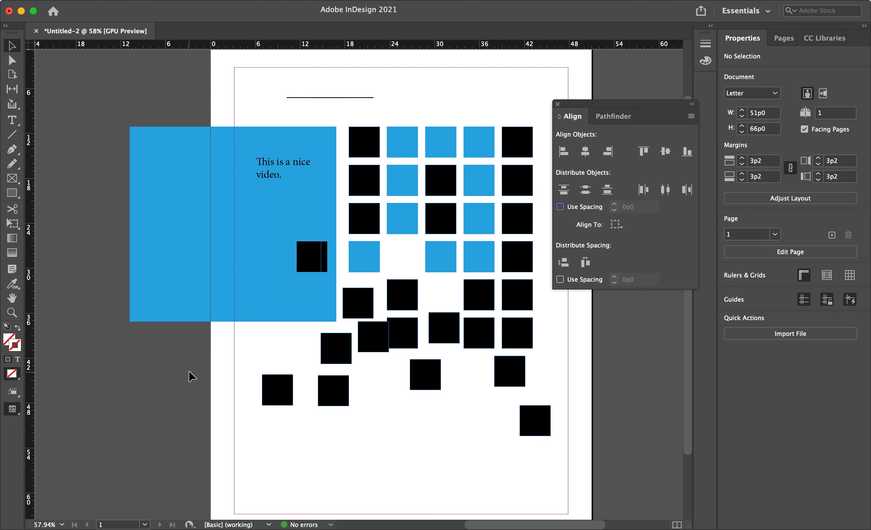
# Step: Align the horizontal centers of the six lowest loose black squares, close the Align controls and deselect the squares
pyautogui.moveTo(284, 364); pyautogui.dragTo(612, 466)
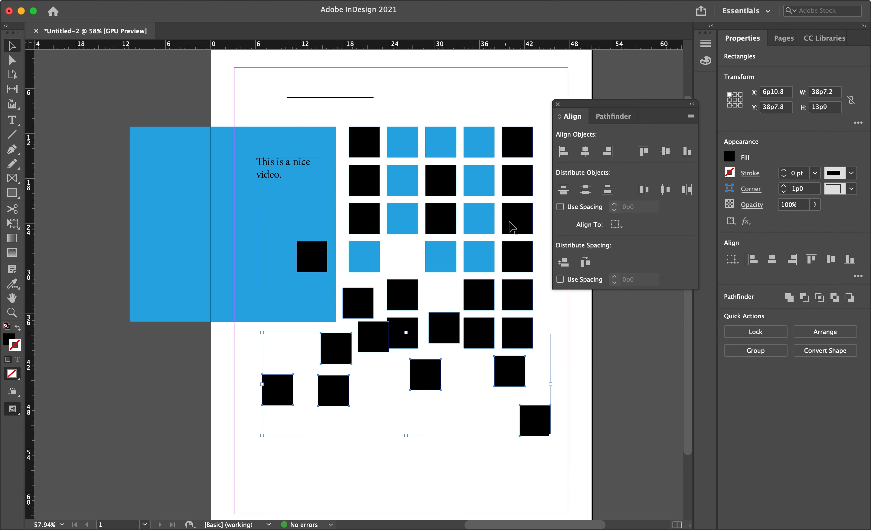
pyautogui.click(586, 151)
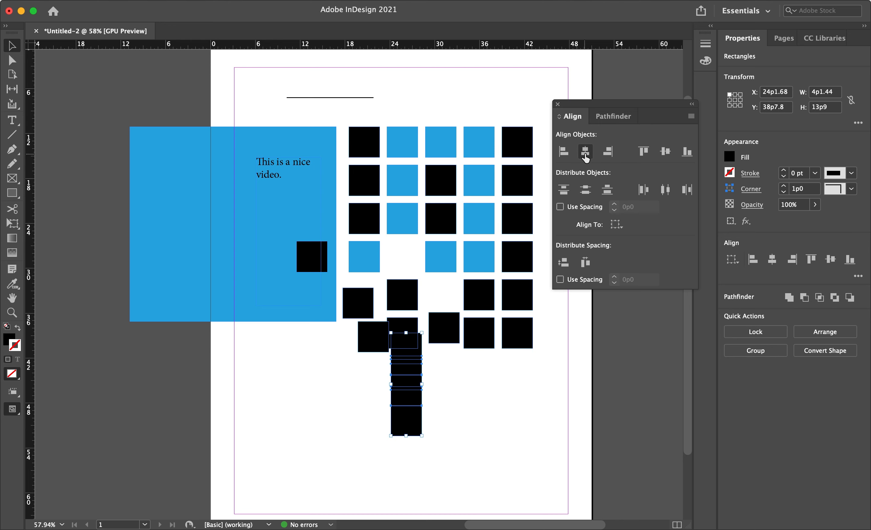
pyautogui.click(558, 104)
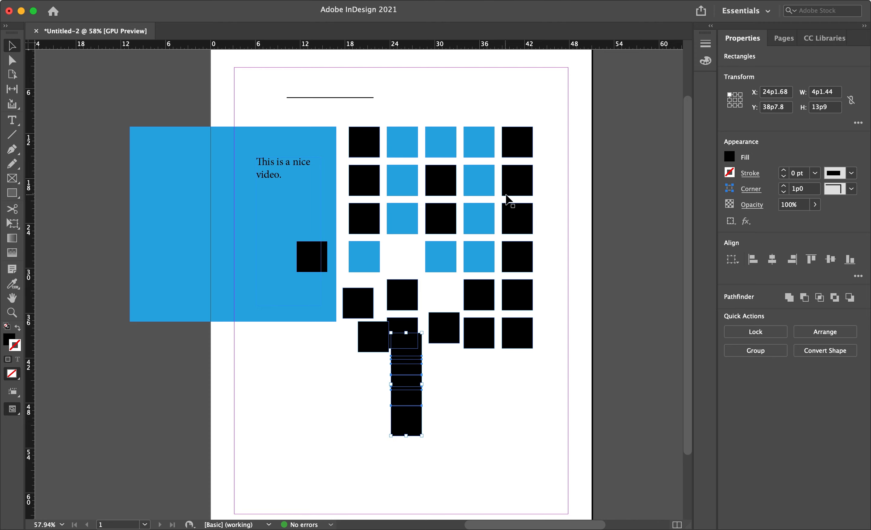
pyautogui.click(365, 359)
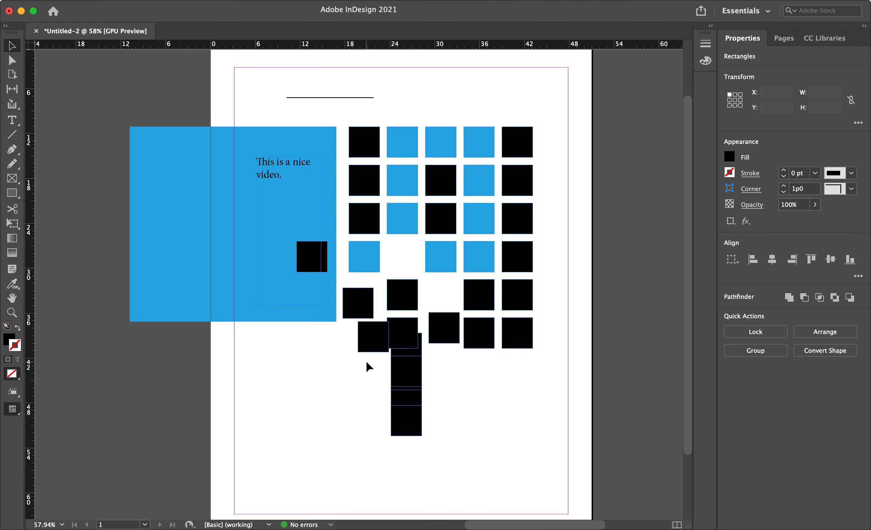
# Step: Examine the stack of aligned black squares up close, selecting one of them, and review the whole layout
pyautogui.scroll(5, 425, 388)
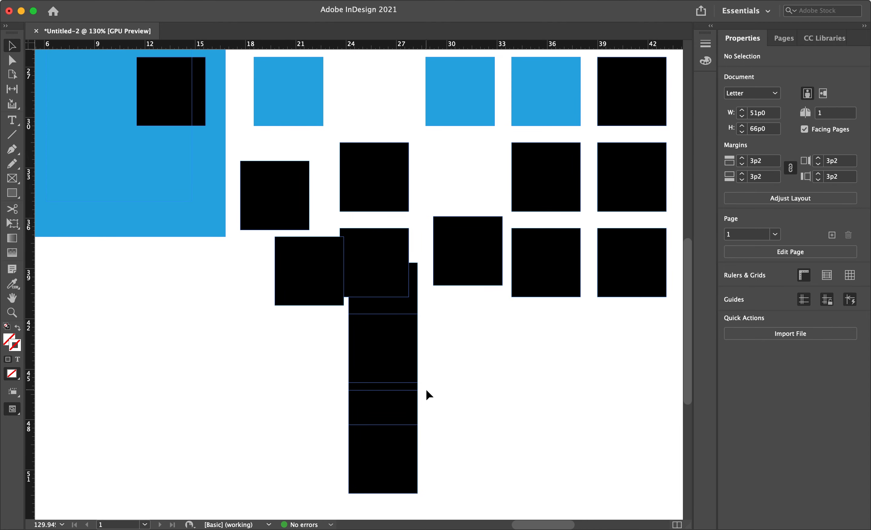
pyautogui.moveTo(400, 407)
pyautogui.mouseDown()
pyautogui.moveTo(411, 411)
pyautogui.moveTo(400, 408)
pyautogui.mouseUp()
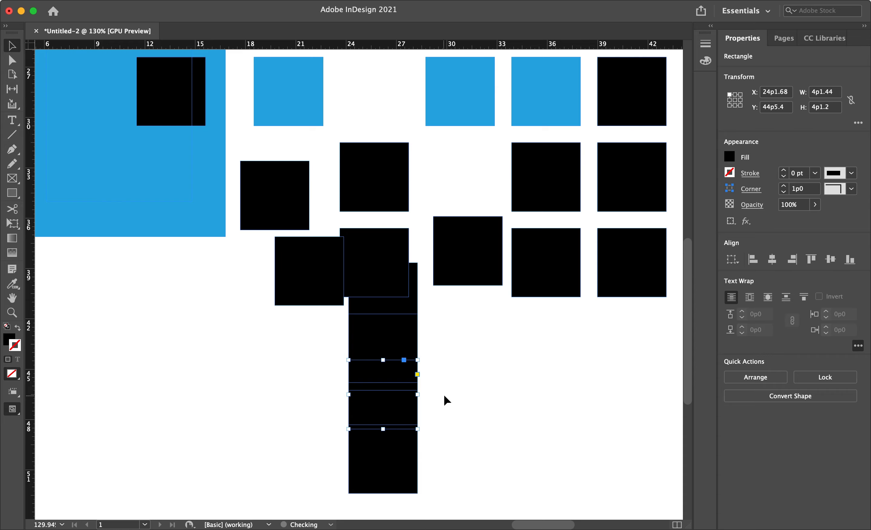
pyautogui.click(318, 397)
pyautogui.scroll(-5, 318, 397)
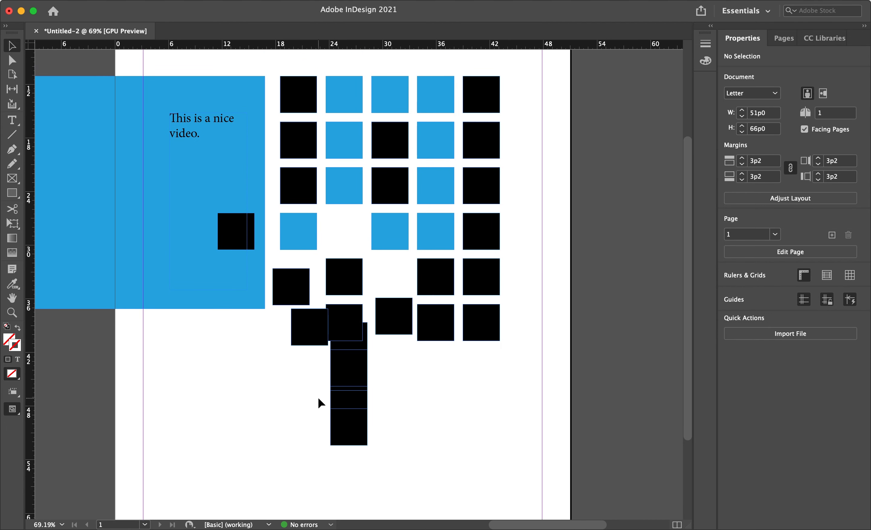
pyautogui.scroll(3, 318, 397)
pyautogui.scroll(-1, 318, 398)
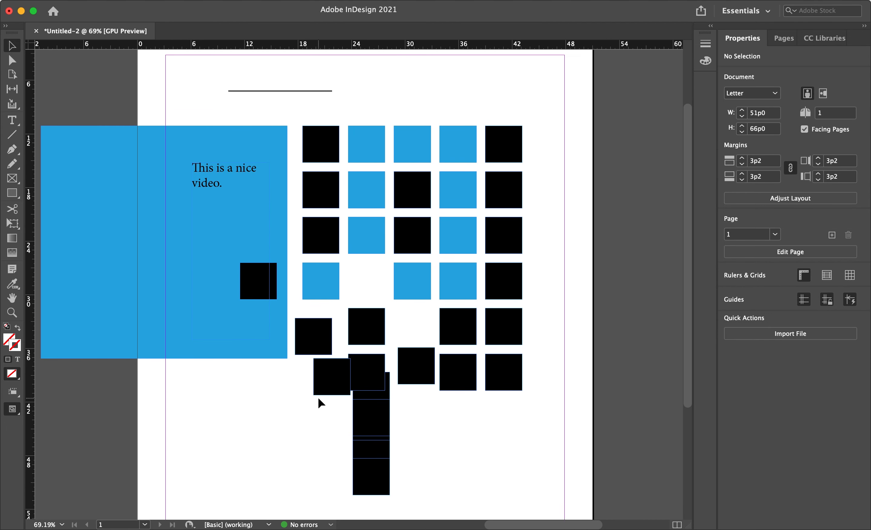